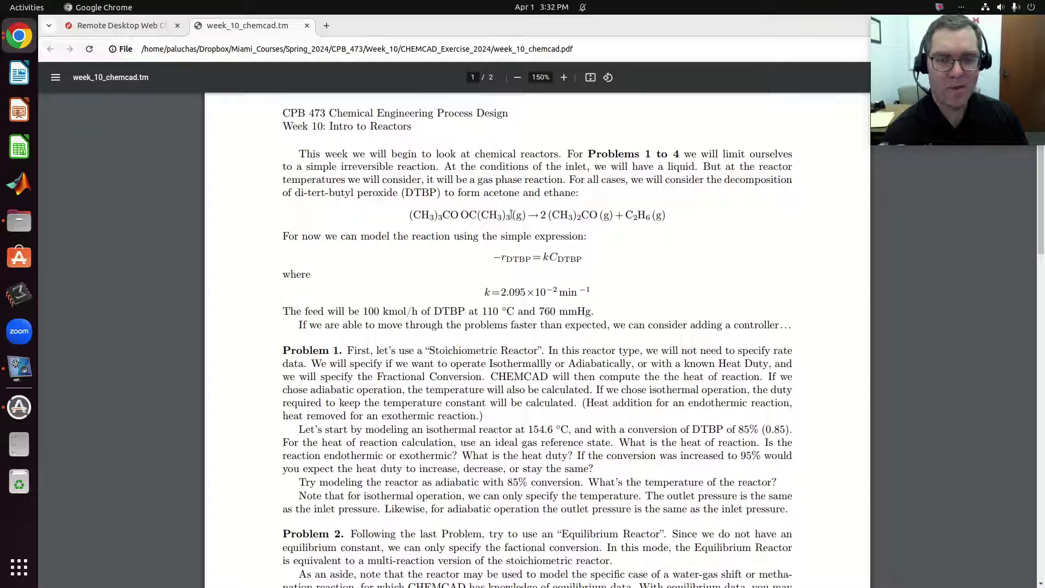
Read through the reactor problems in the Week 10 exercise PDF, including the DTBP reaction and the feed conditions
scroll(526, 329, "down", 2)
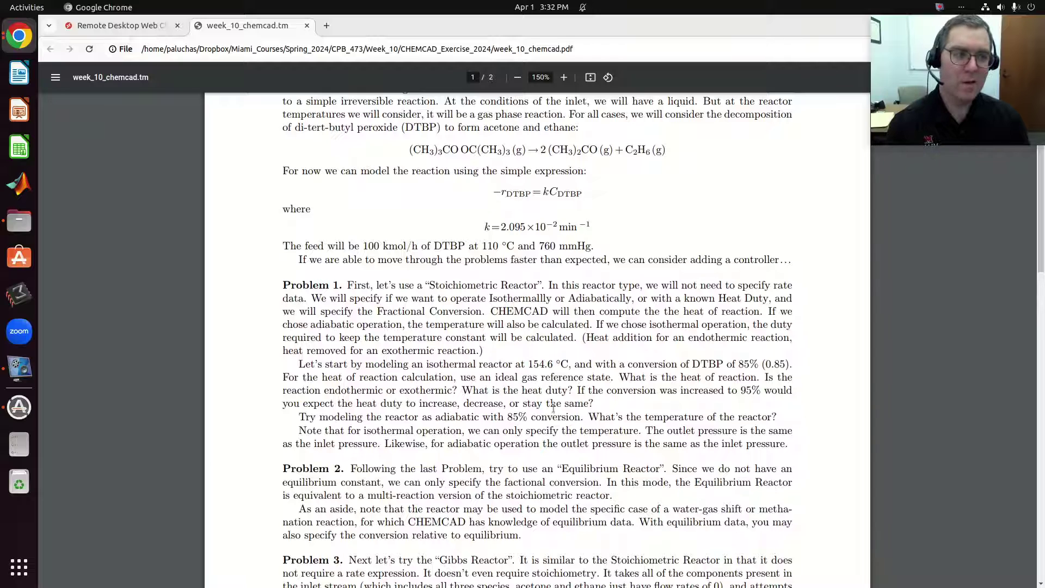
scroll(553, 407, "down", 3)
scroll(562, 387, "down", 4)
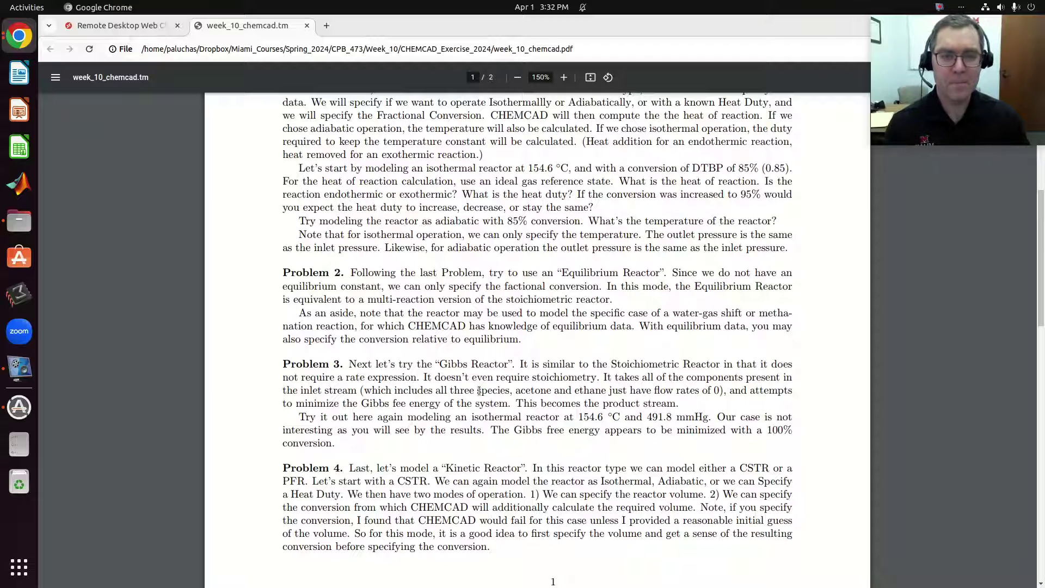
scroll(482, 392, "up", 4)
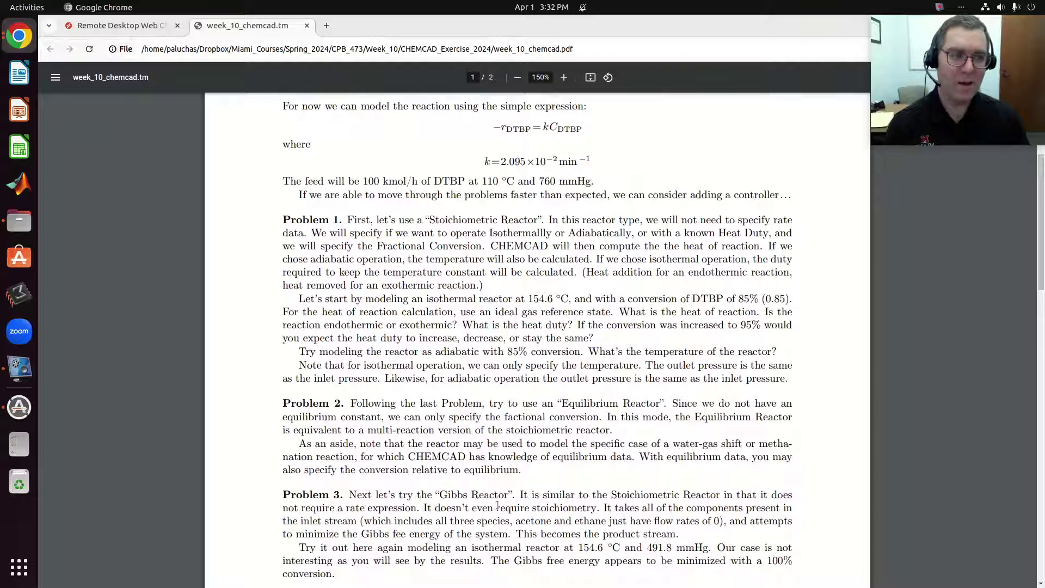
scroll(497, 505, "down", 4)
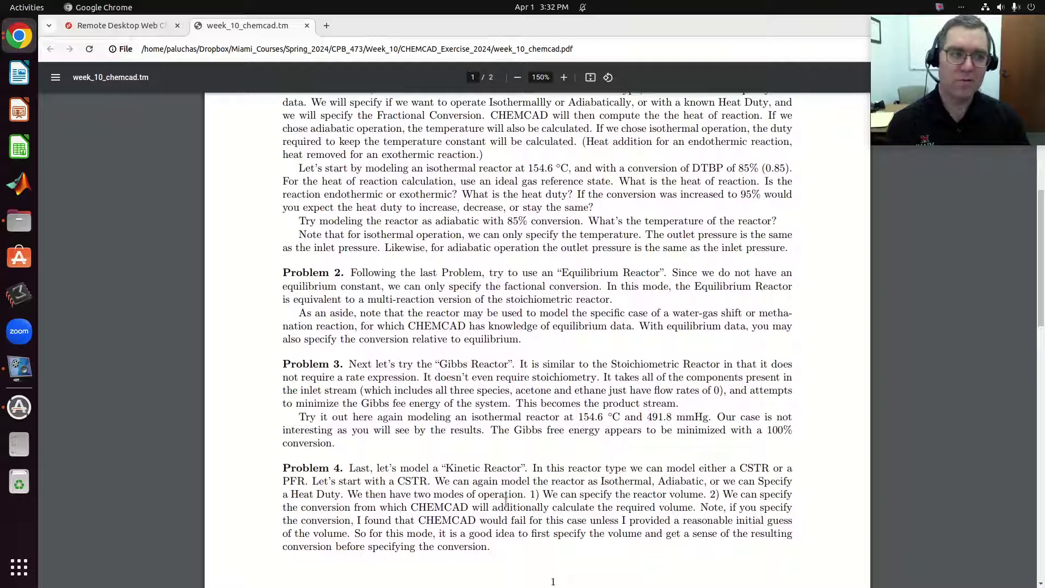
scroll(506, 501, "up", 2)
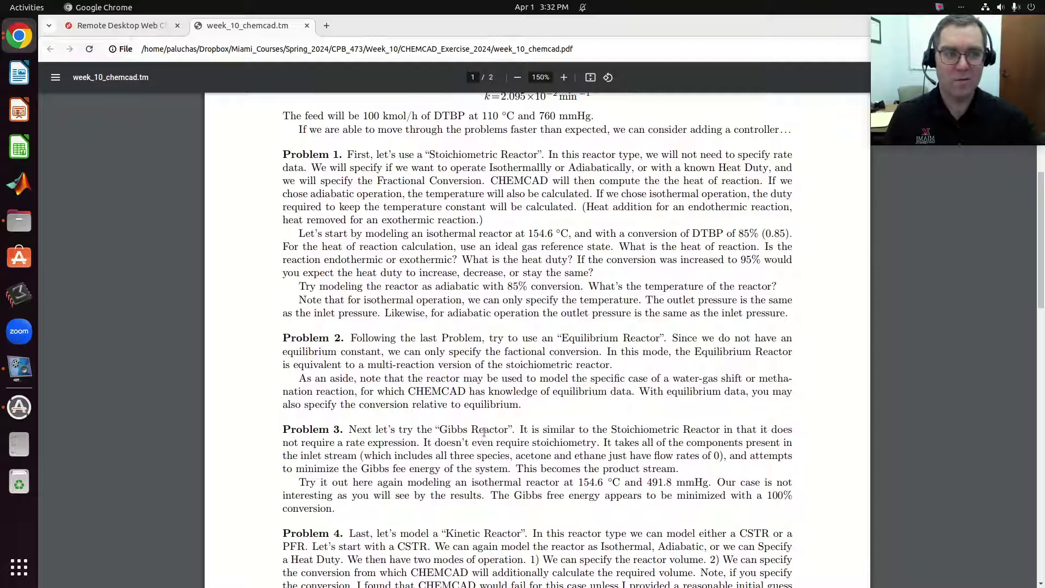
scroll(482, 434, "up", 1)
scroll(481, 434, "up", 8)
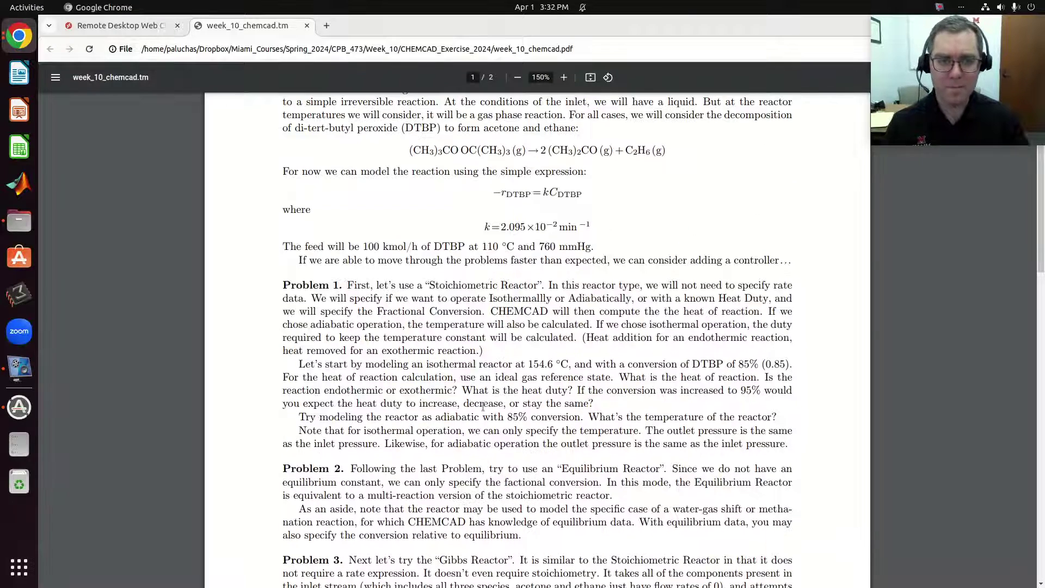
scroll(477, 441, "down", 4)
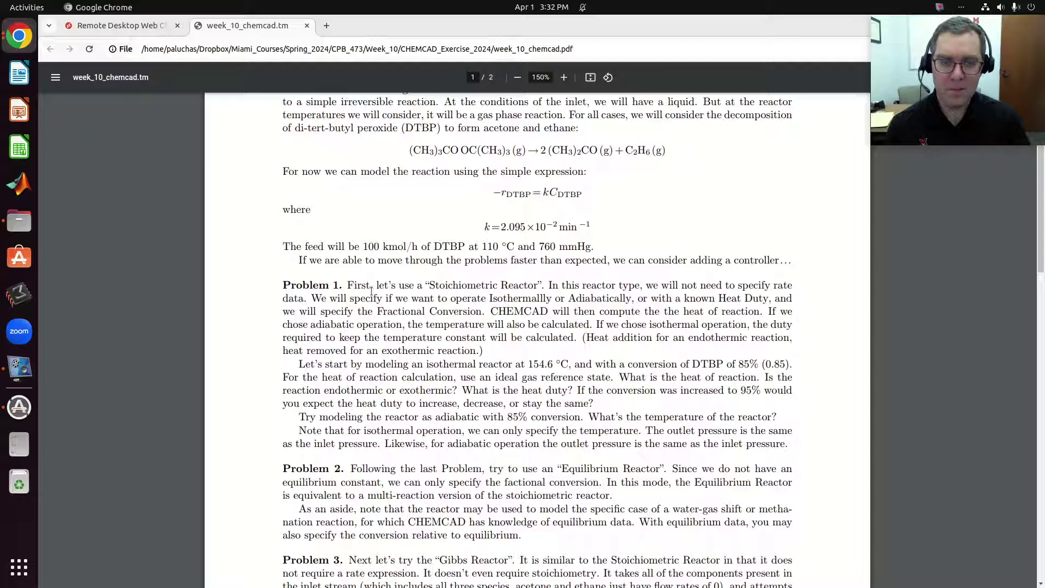
scroll(415, 277, "up", 2)
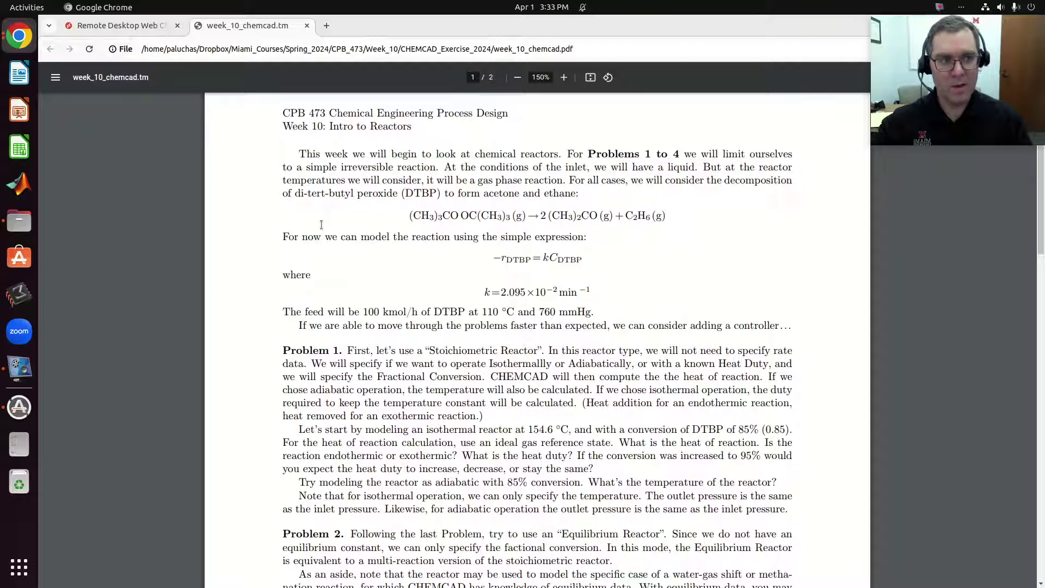
left_click_drag(595, 312, 478, 316)
left_click(478, 315)
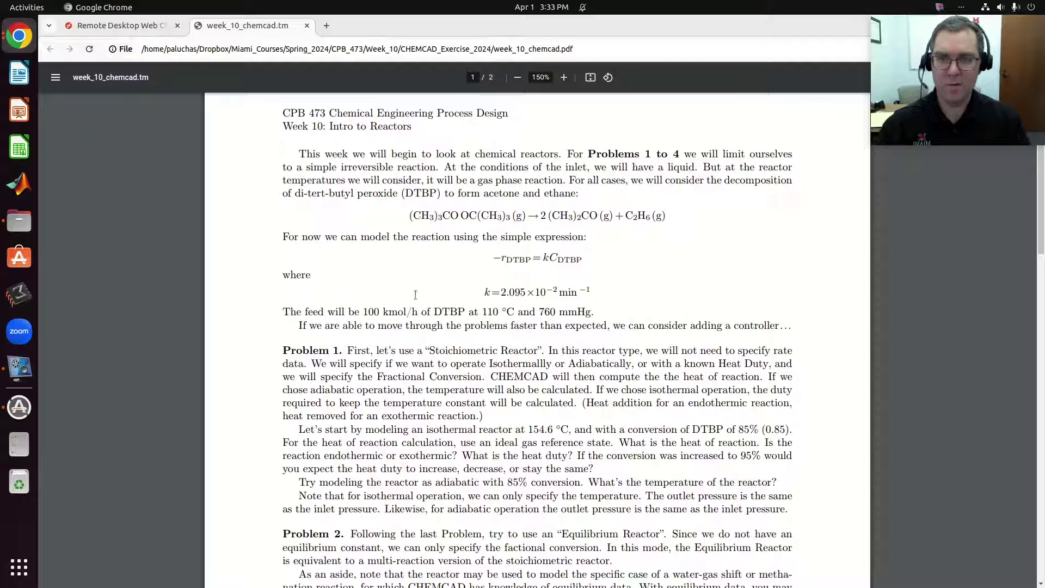
In CHEMCAD, apply the Common SI engineering units profile with mole/mass changed to kmol and pressure to mmHg
left_click(136, 28)
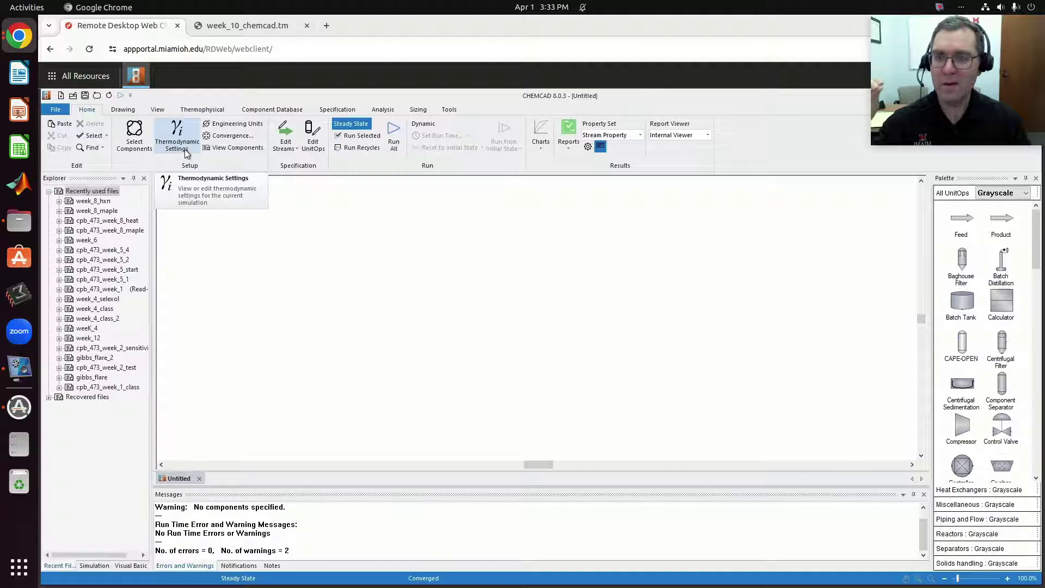
left_click(227, 125)
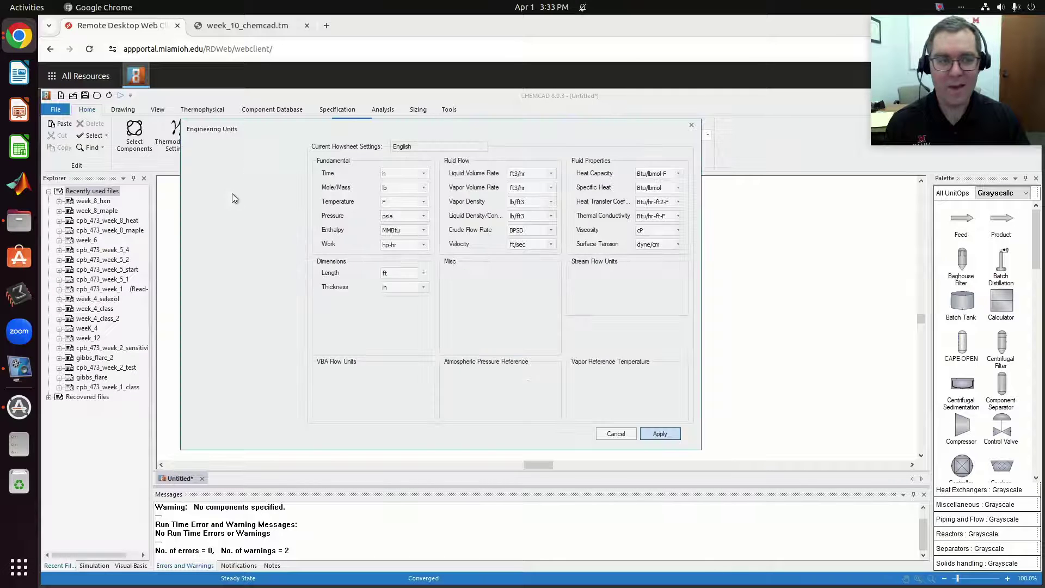
left_click(238, 187)
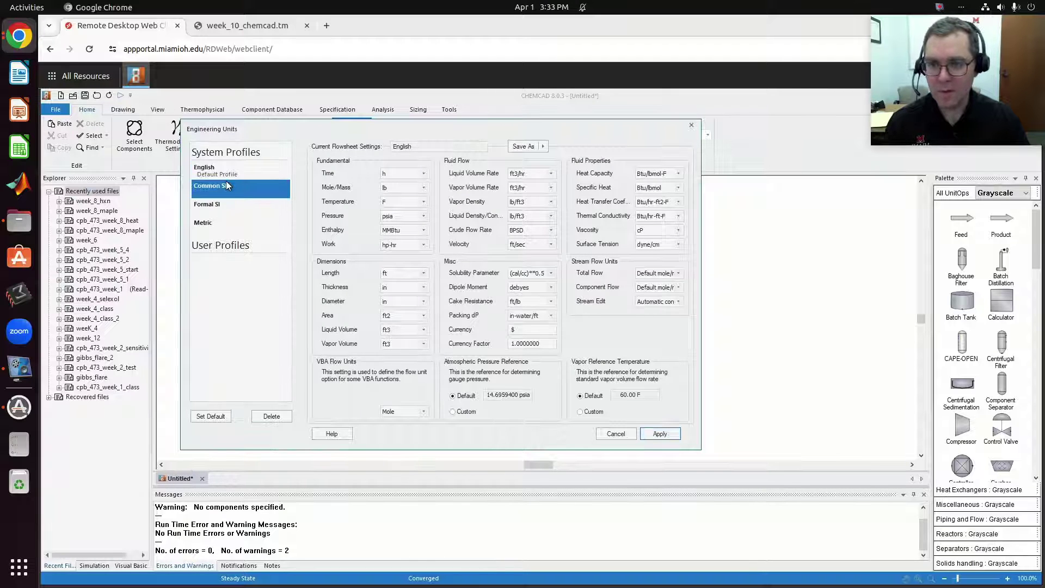
left_click(397, 187)
left_click(401, 205)
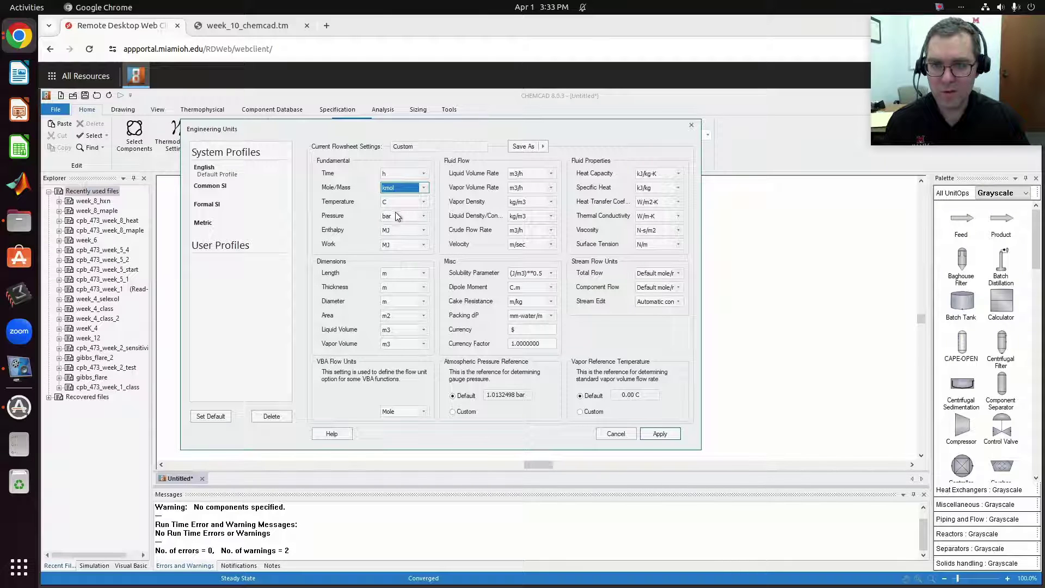
left_click(392, 216)
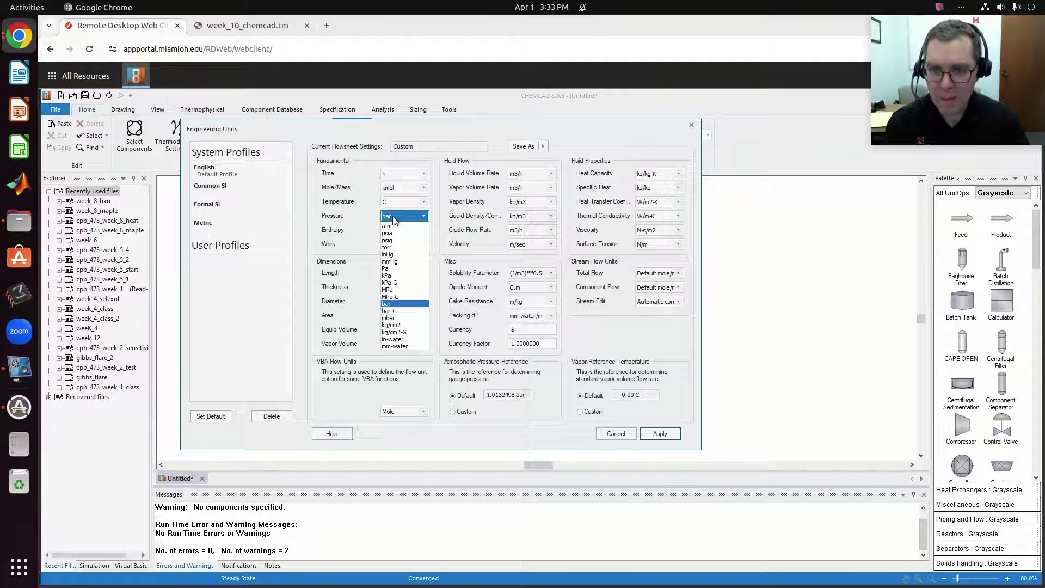
left_click(397, 262)
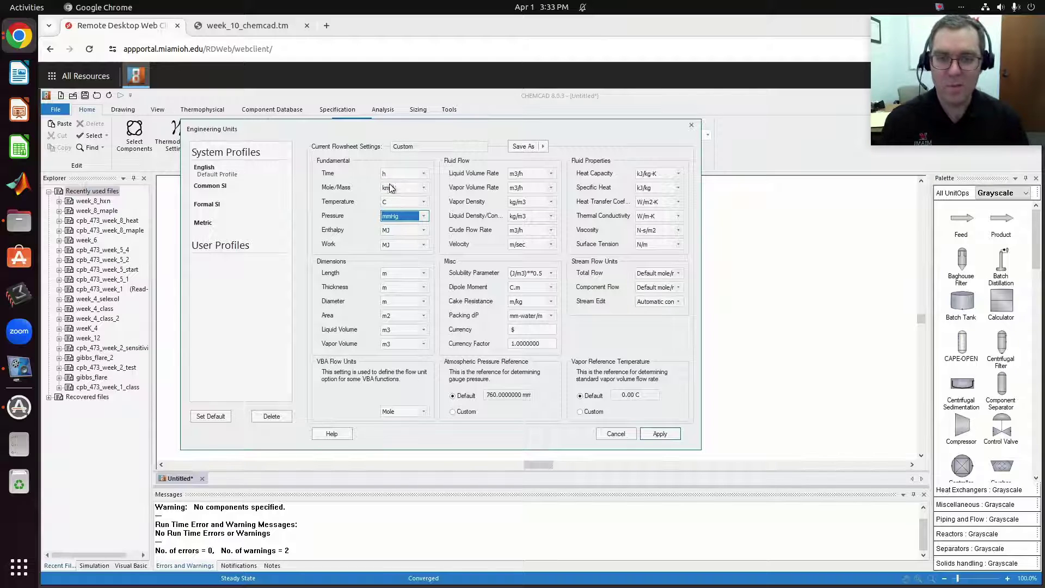
left_click(655, 431)
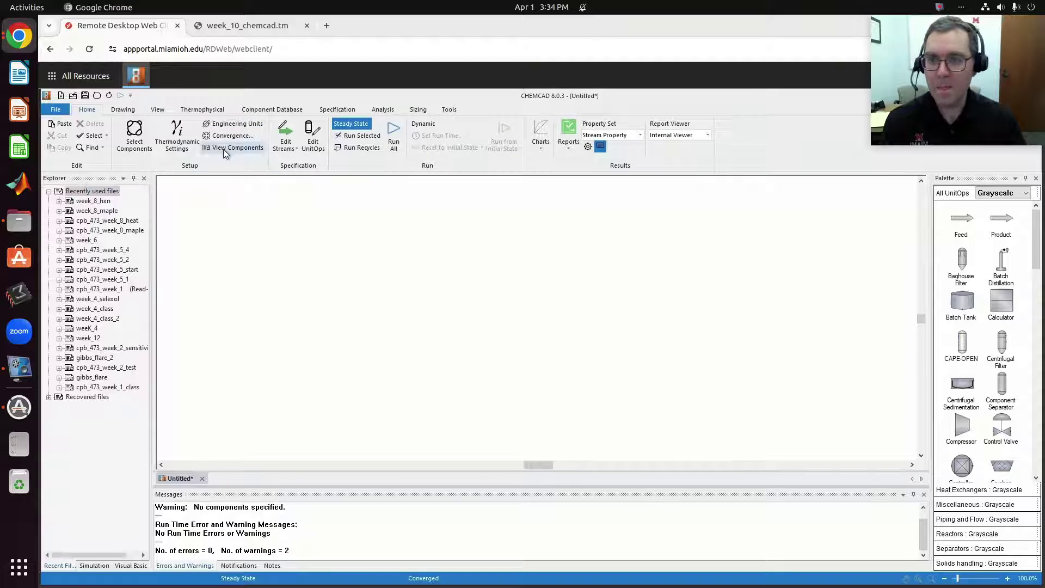
Search the component database for di-tert, checking the name in the exercise PDF, and add Di-tert-Butyl Peroxide to the simulation's components
left_click(124, 136)
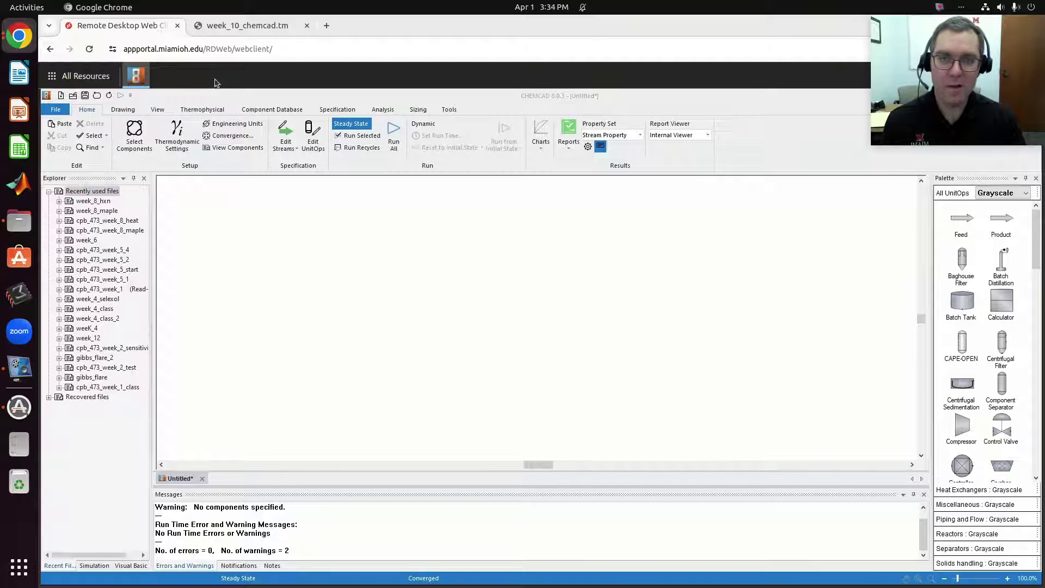
left_click(224, 27)
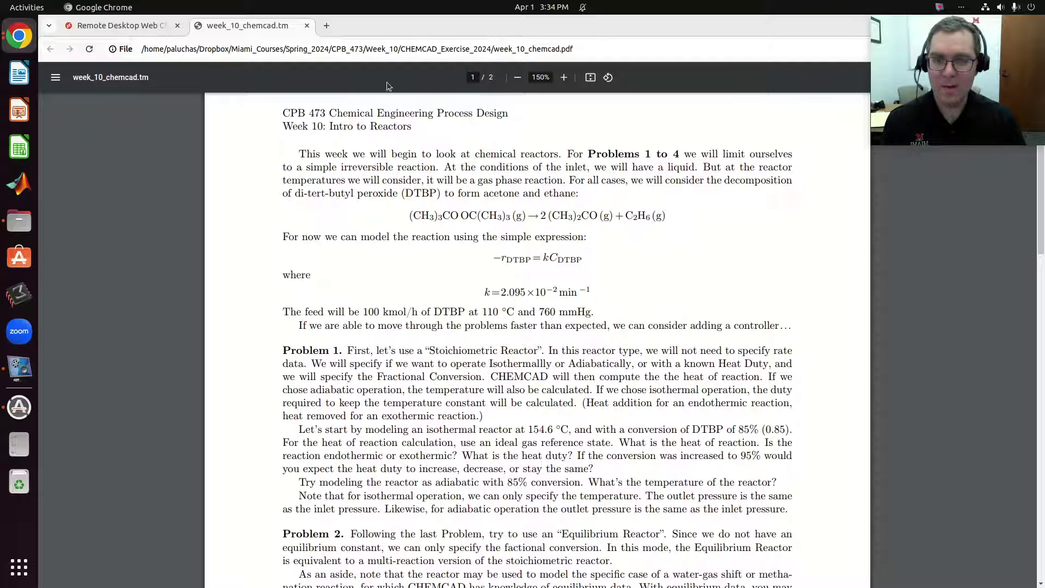
left_click(148, 29)
type("d")
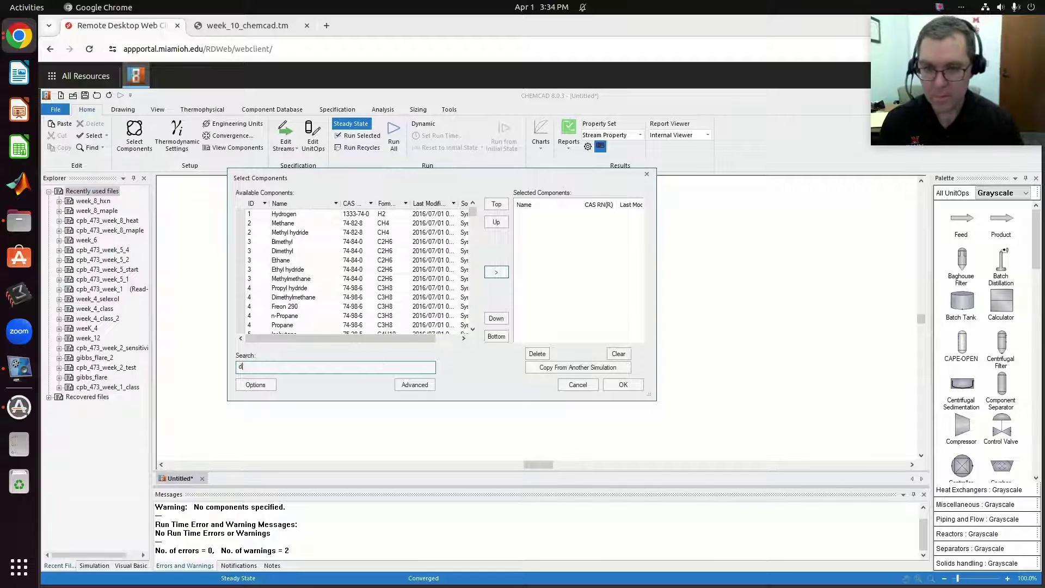
type("i-tert")
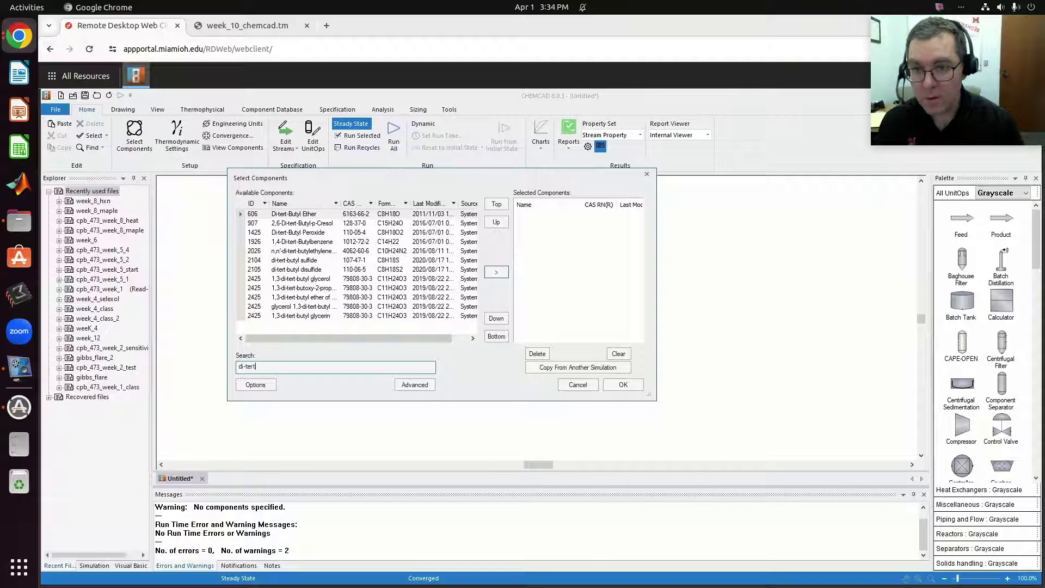
left_click(250, 27)
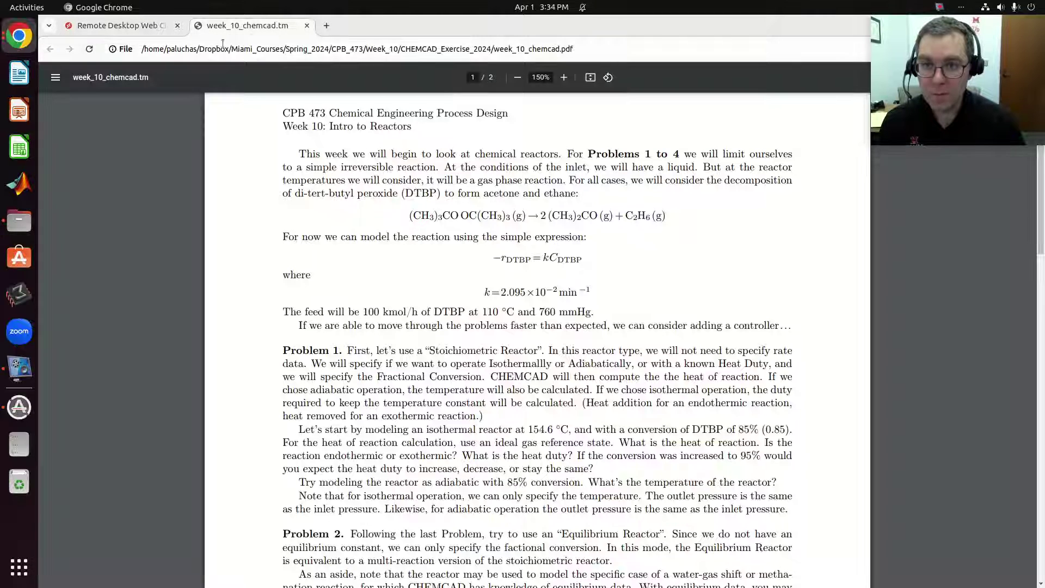
left_click(143, 27)
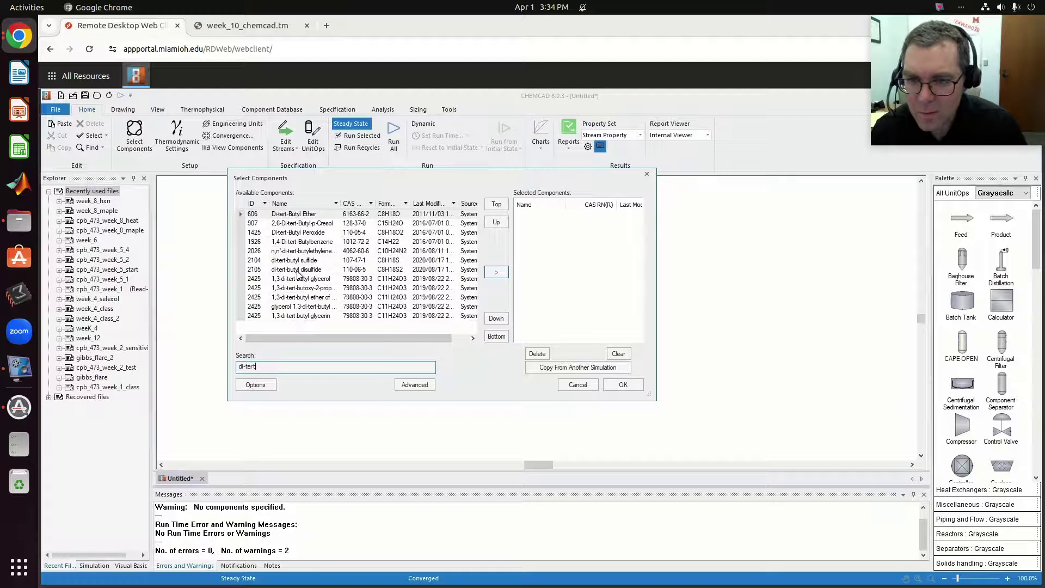
left_click(308, 234)
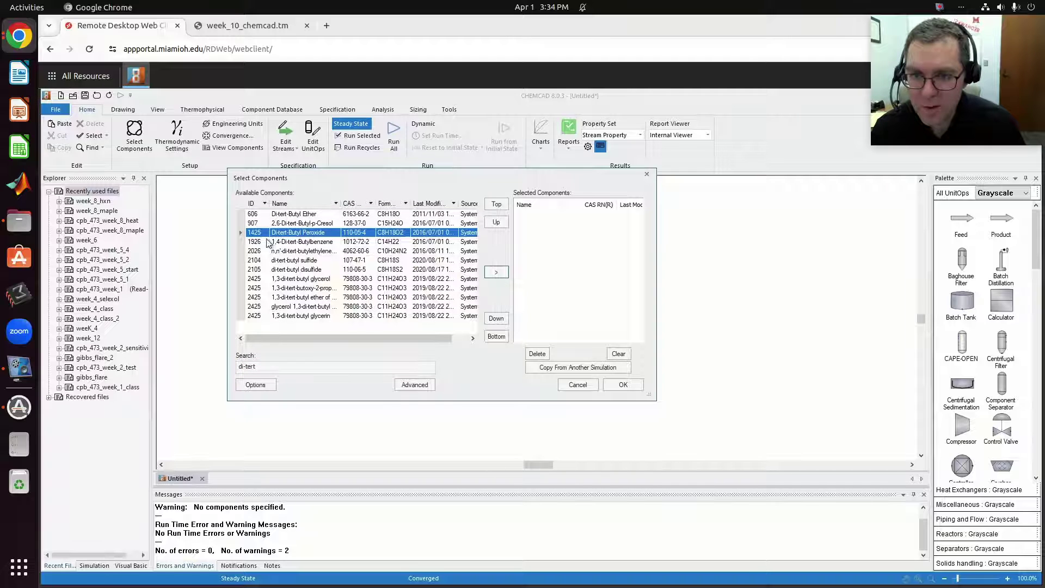
left_click(495, 272)
Search the component database for acetone and add Acetone to the selected components
left_click(351, 368)
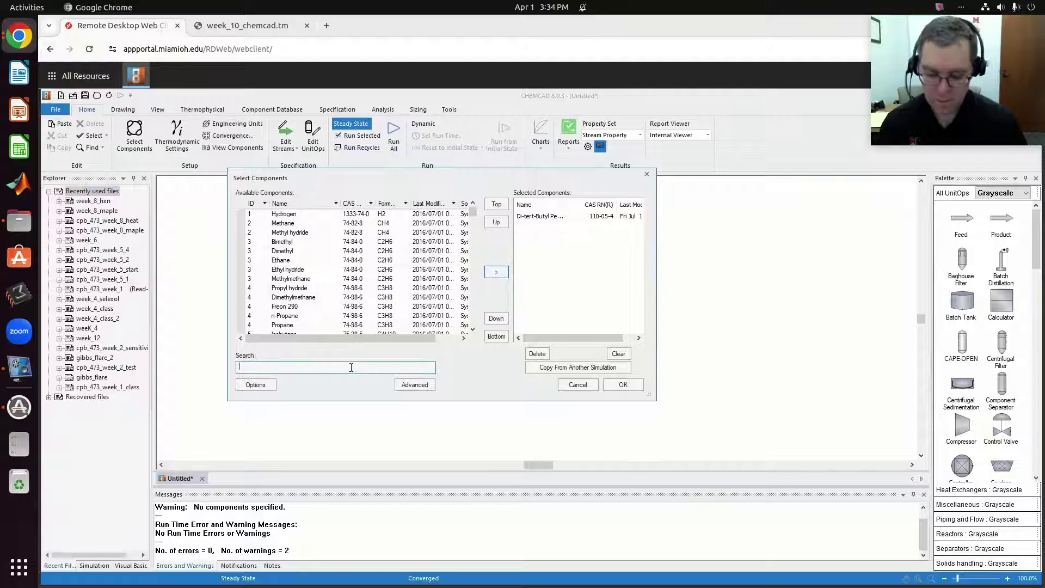
type("acetone")
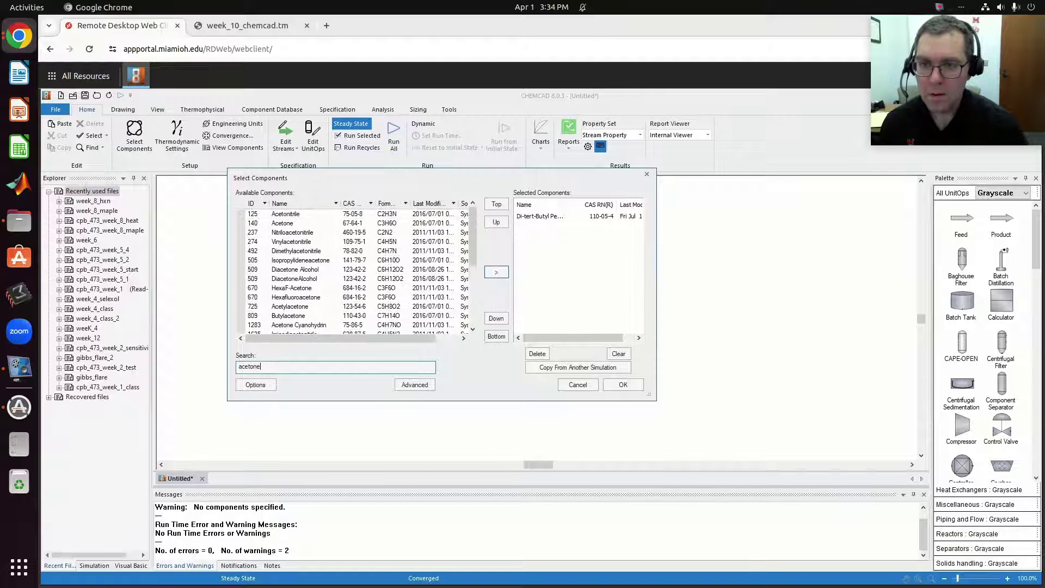
left_click(283, 214)
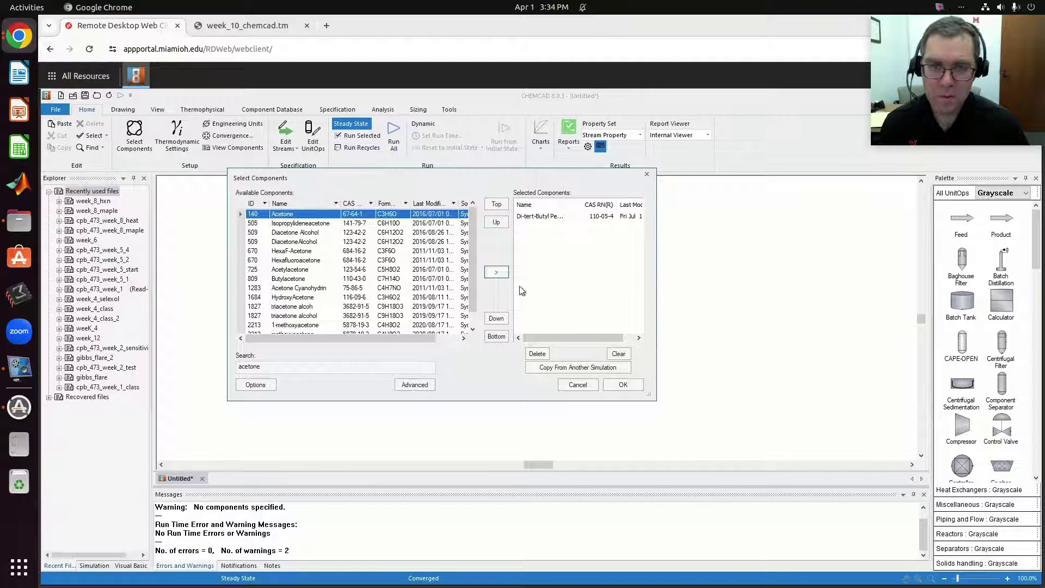
left_click(496, 272)
Search for ethane, add Ethane to the selected components and accept the component list
left_click(345, 367)
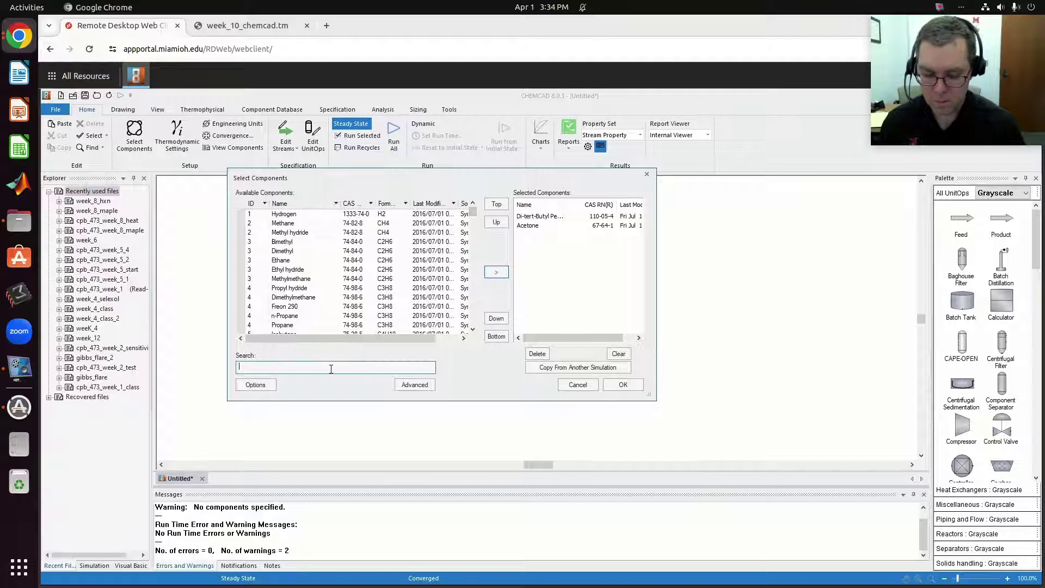
type("ethane")
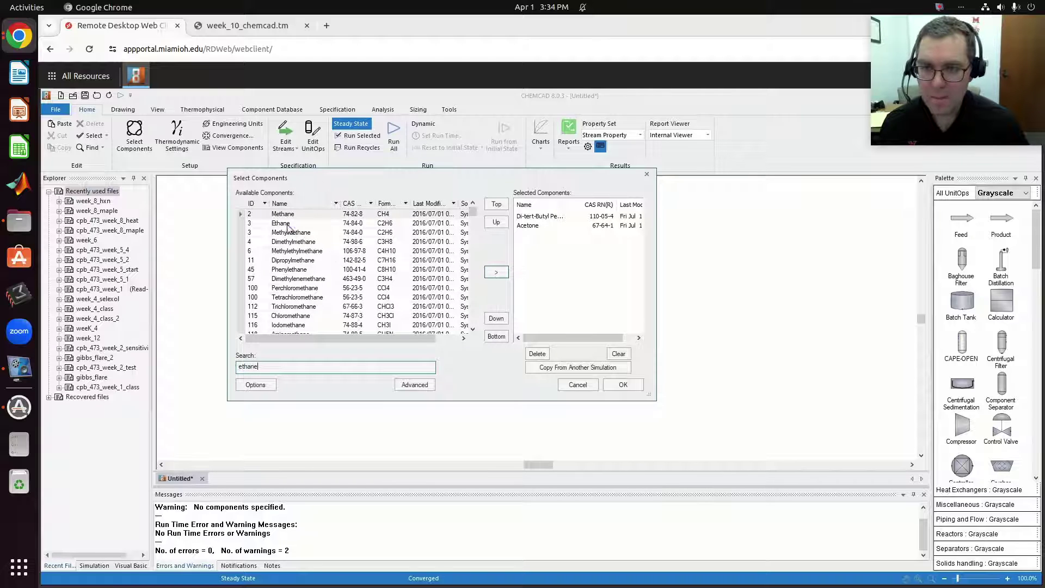
left_click(280, 223)
left_click(496, 272)
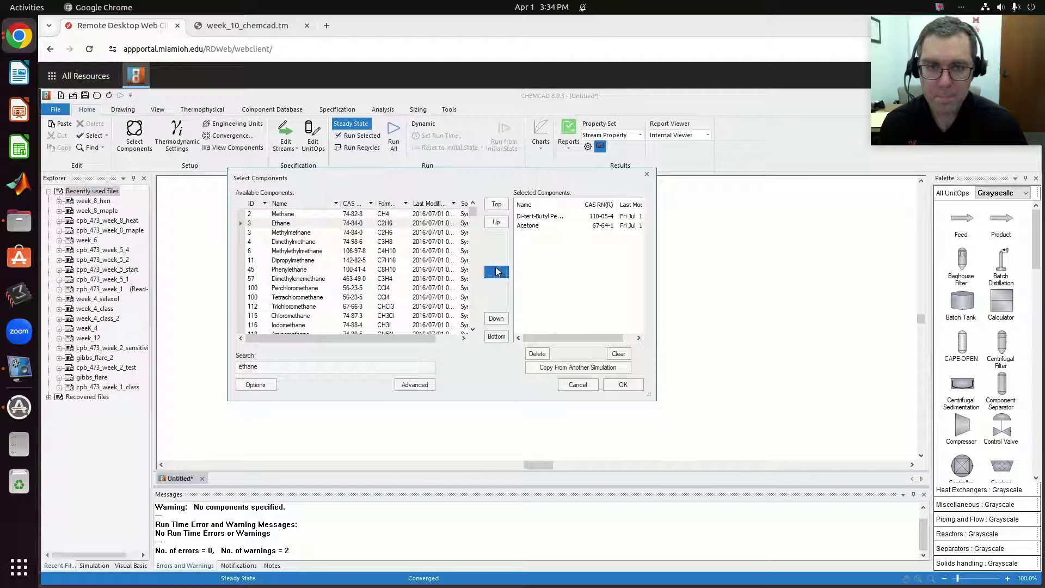
left_click(623, 384)
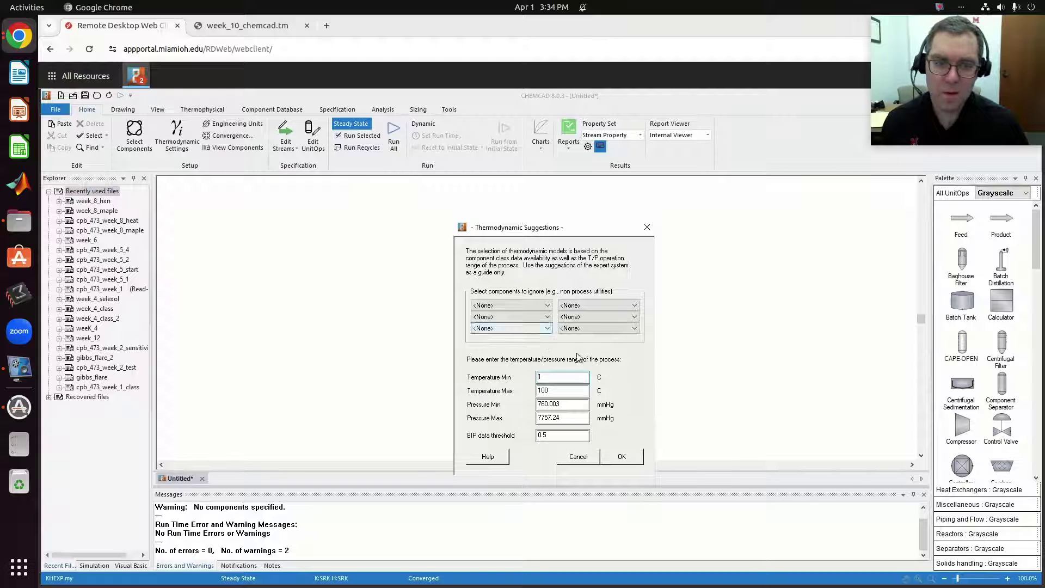
Accept the default process ranges for the thermodynamic suggestions and keep UNIFAC as the global K-value model
left_click(623, 458)
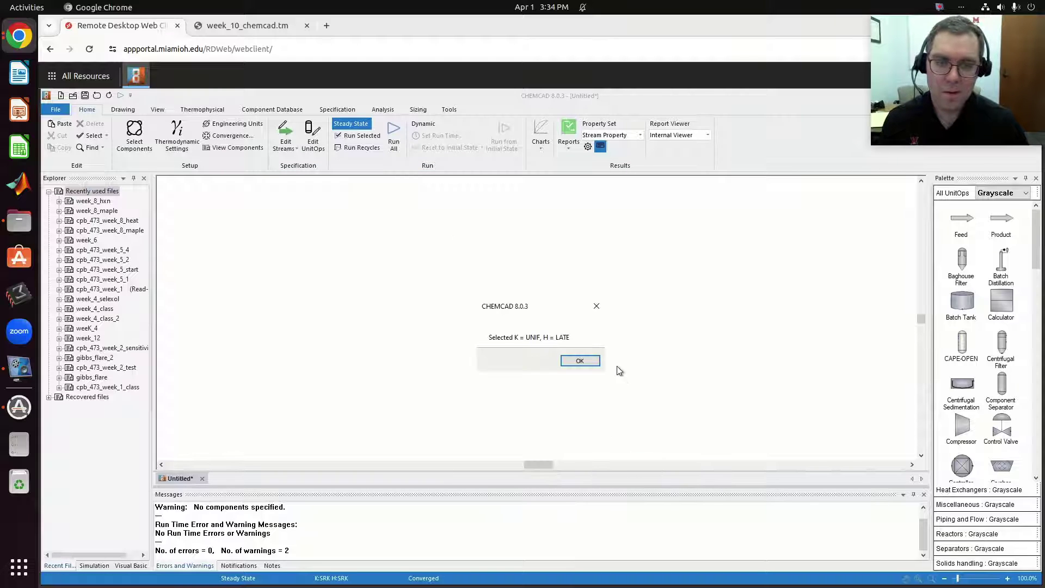
left_click(579, 360)
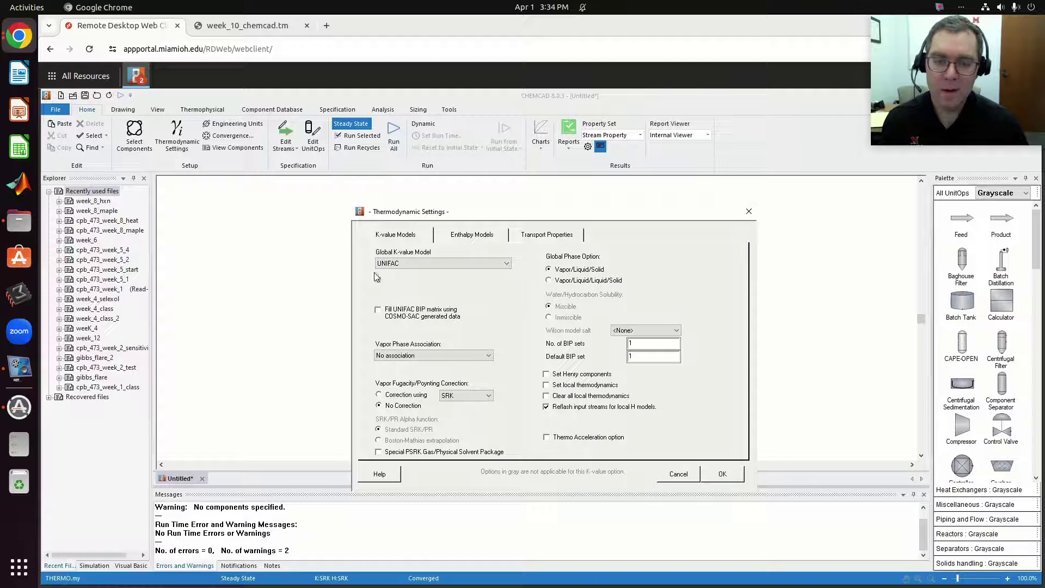
left_click(723, 473)
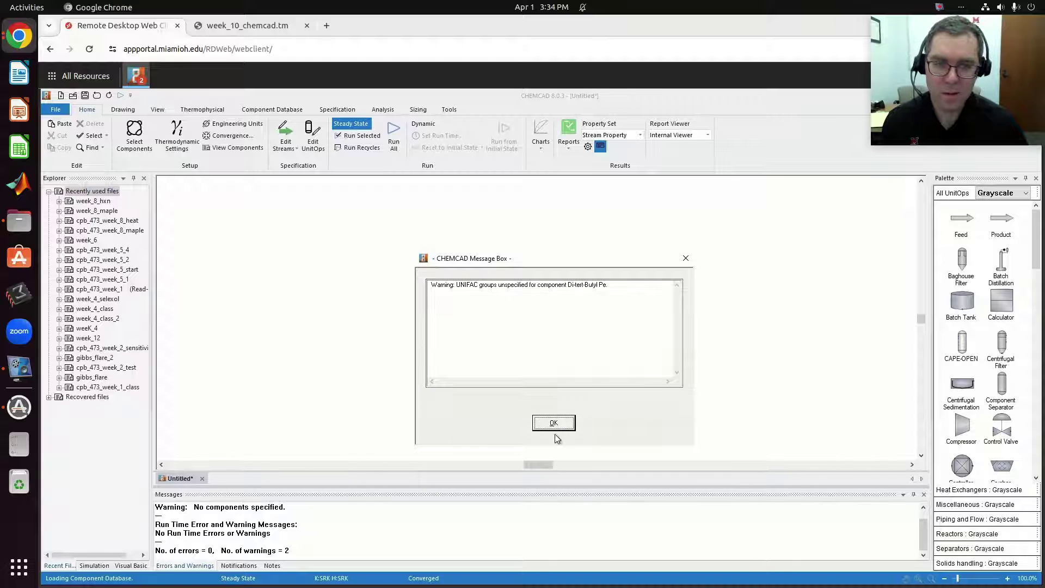
left_click(561, 418)
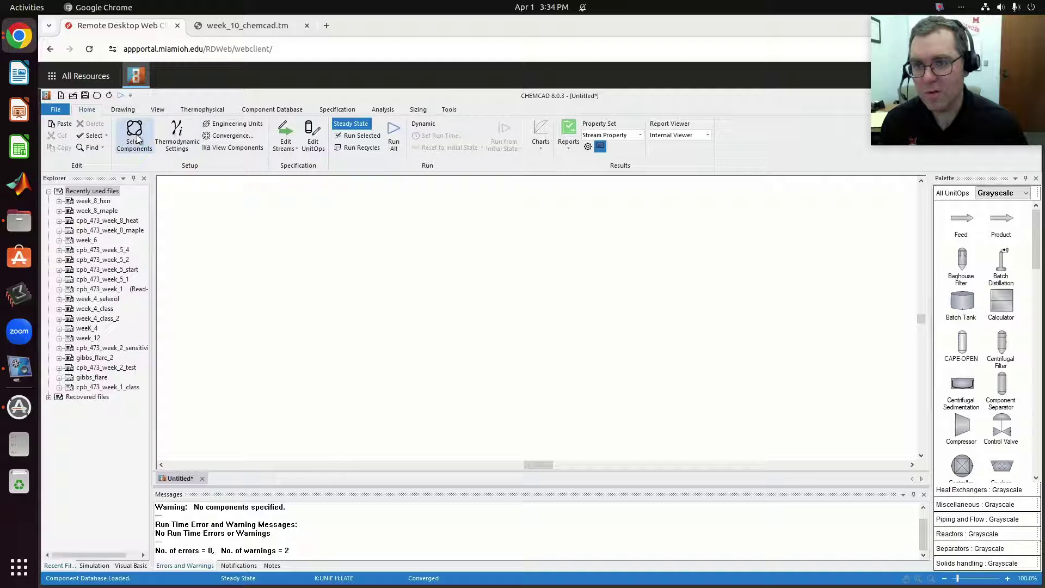
Review and accept the thermodynamic settings with UNIFAC, and read the DTBP feed conditions in the week_10_chemcad exercise PDF
left_click(176, 130)
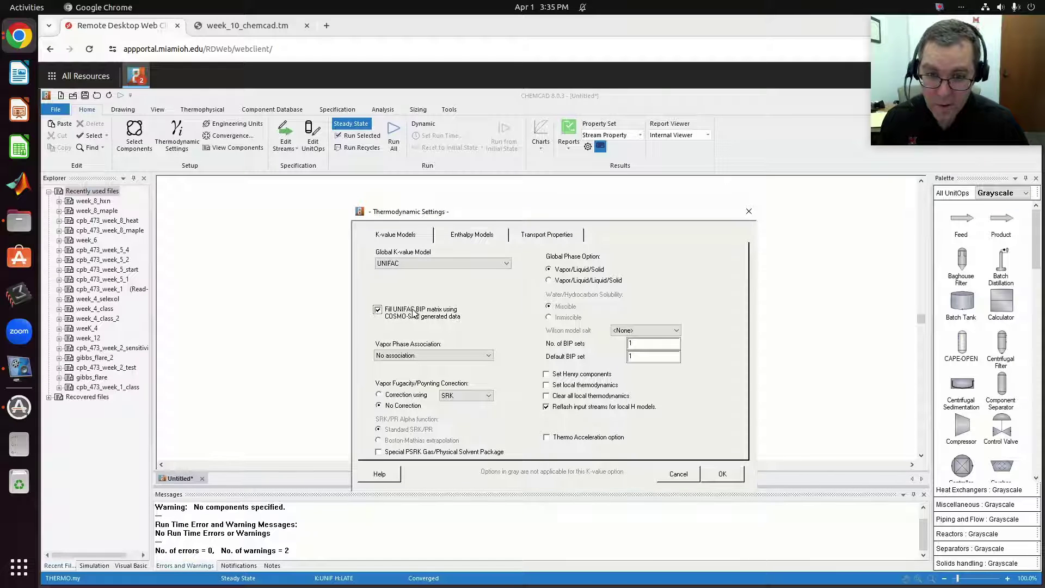
left_click(722, 473)
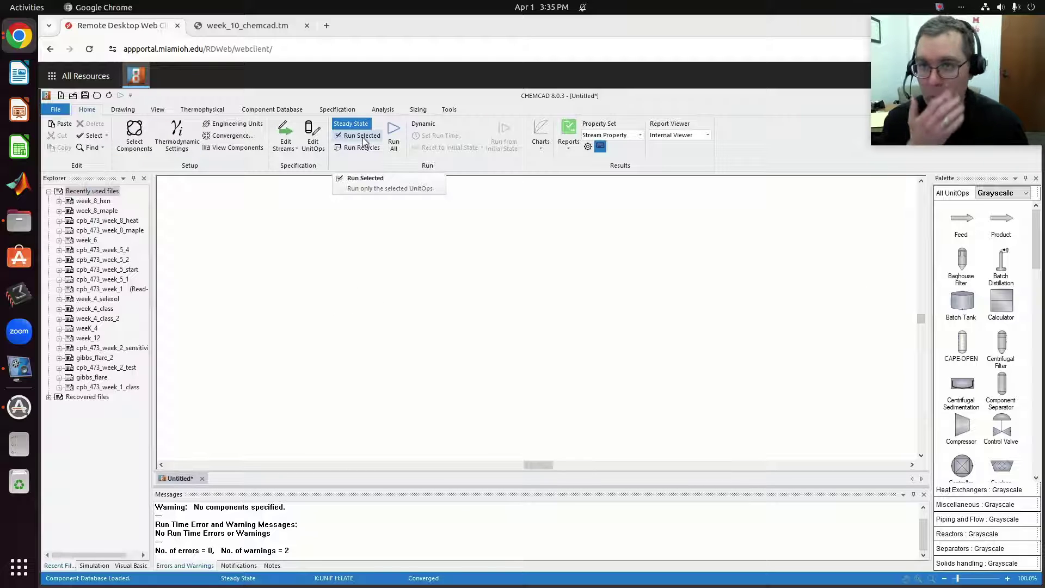
left_click(296, 27)
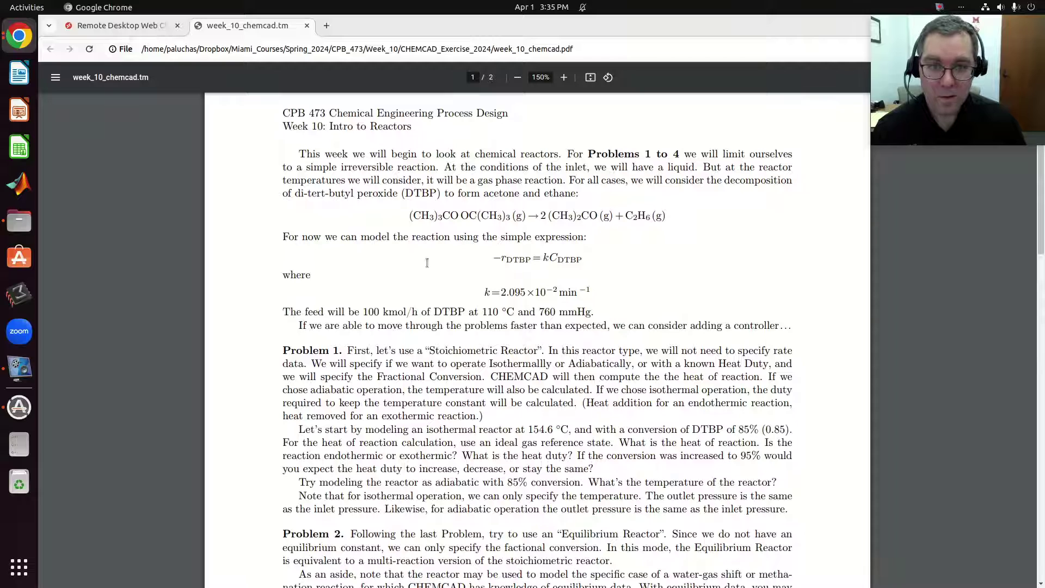
left_click_drag(320, 314, 442, 313)
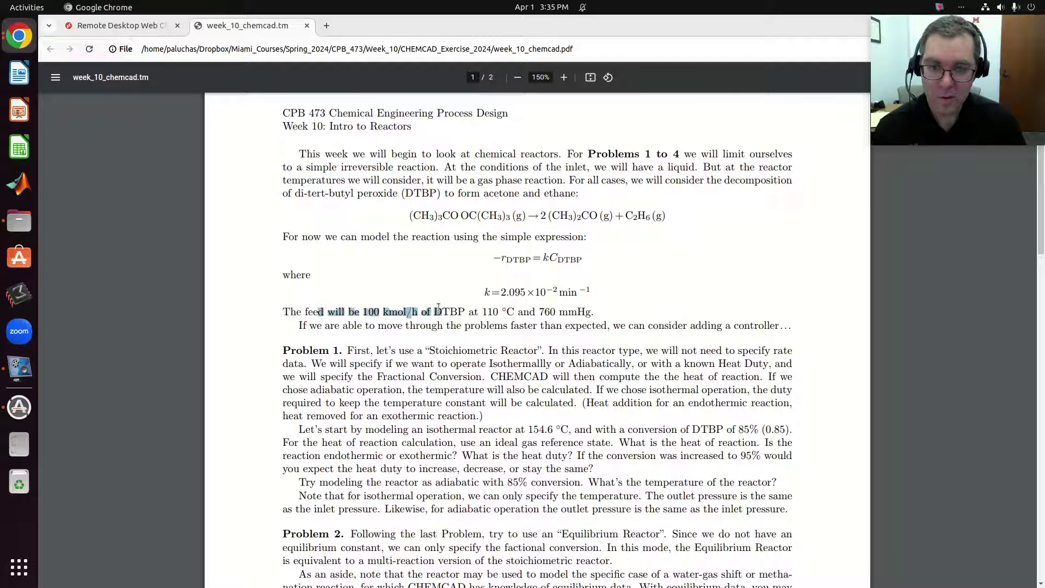
left_click(395, 312)
left_click(155, 30)
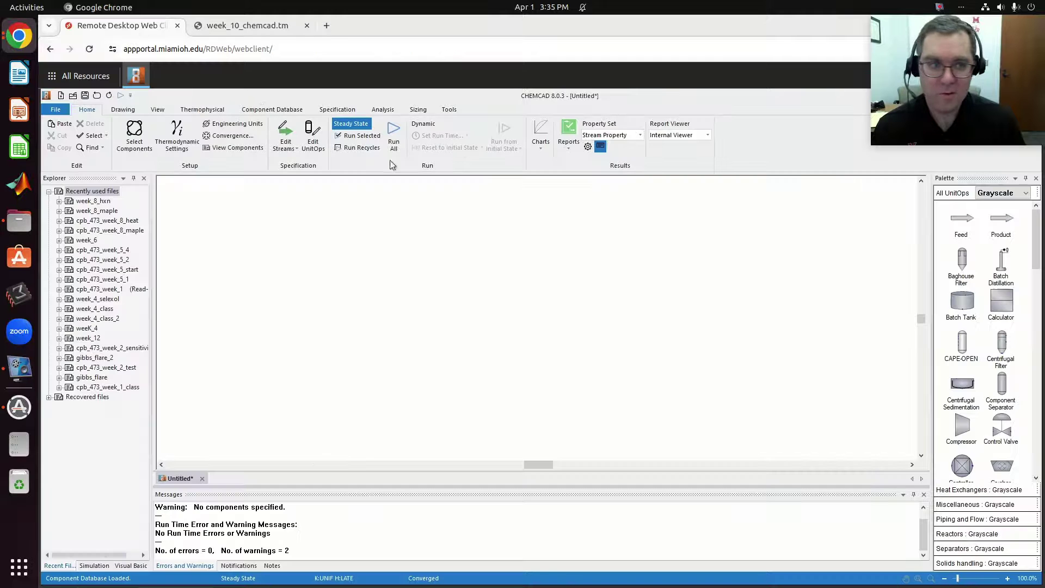
Place a Stoichiometric Reactor in the middle of the empty flowsheet
left_click(949, 534)
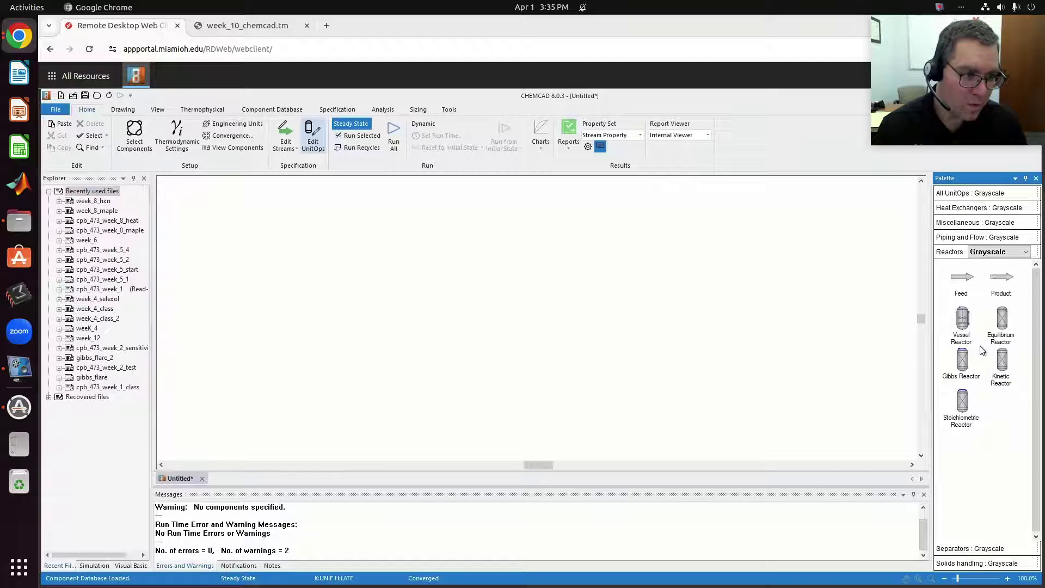
left_click(961, 404)
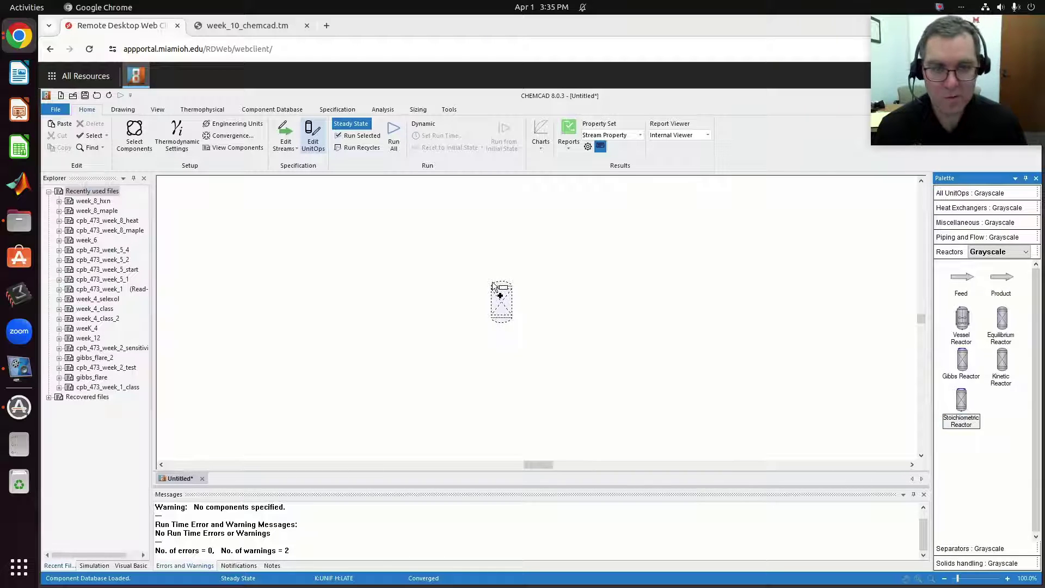
left_click(464, 289)
Add a Feed above and to the left of the reactor and connect its stream to the reactor's top inlet
left_click(973, 282)
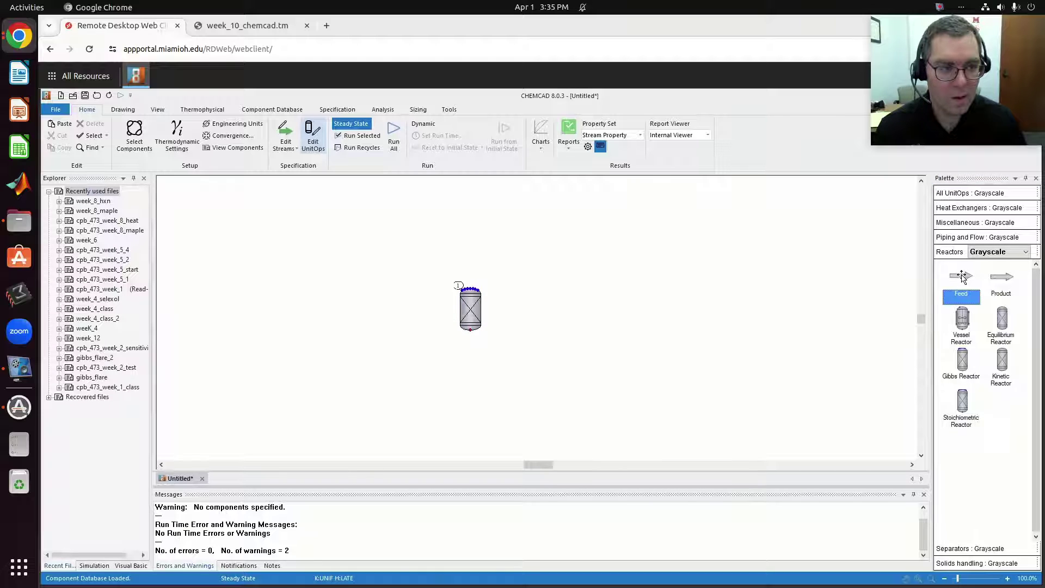
left_click(414, 266)
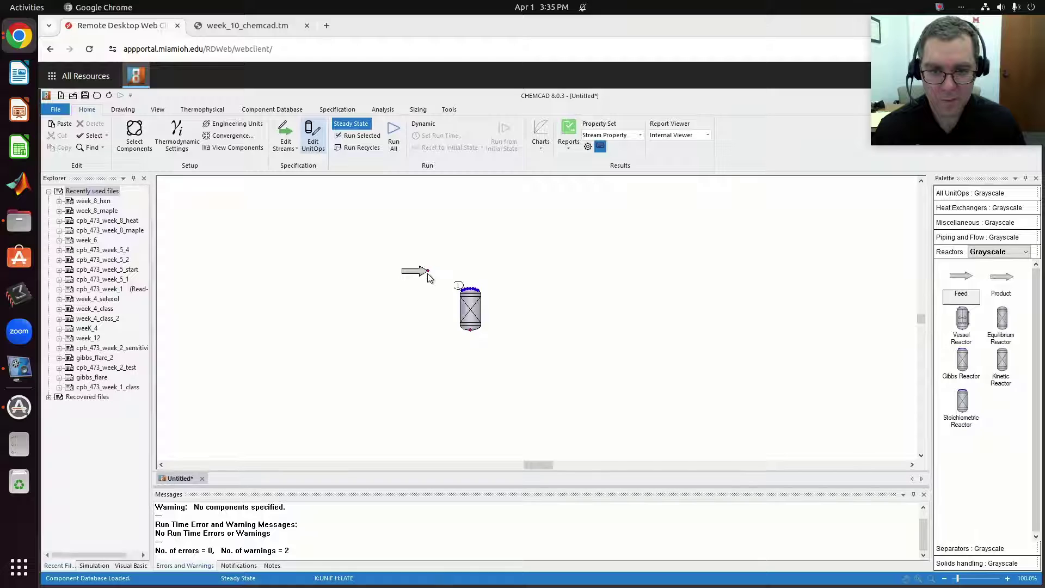
left_click(429, 271)
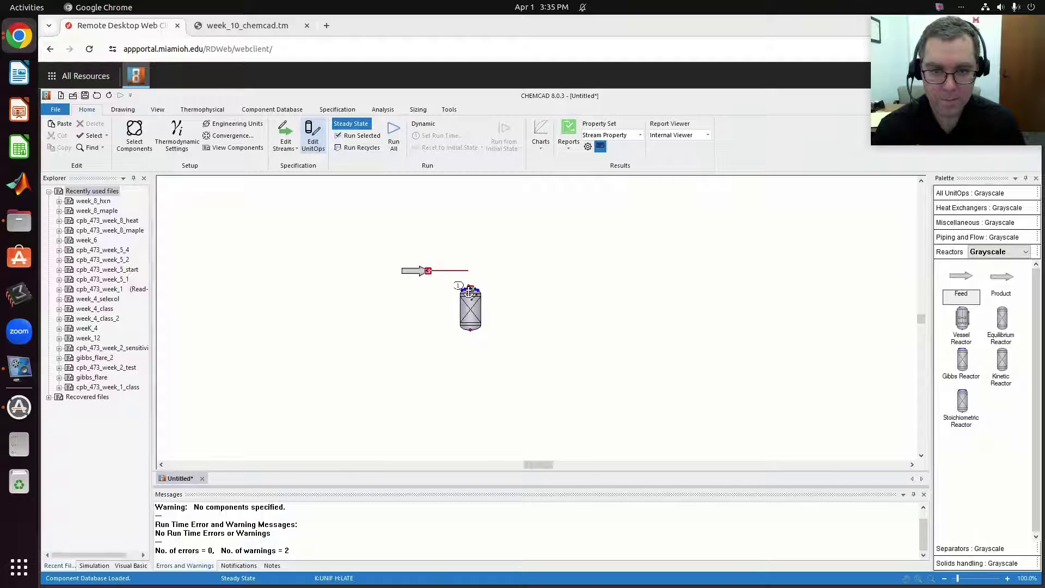
left_click(471, 289)
Add a Product below and to the right of the reactor and connect the reactor's bottom outlet to it
left_click(1001, 277)
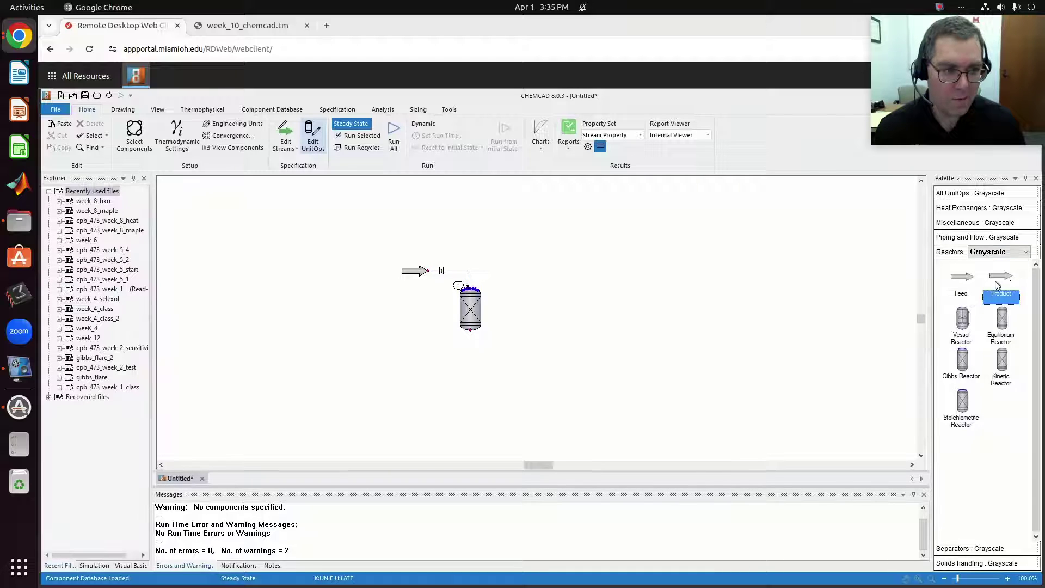
left_click(508, 365)
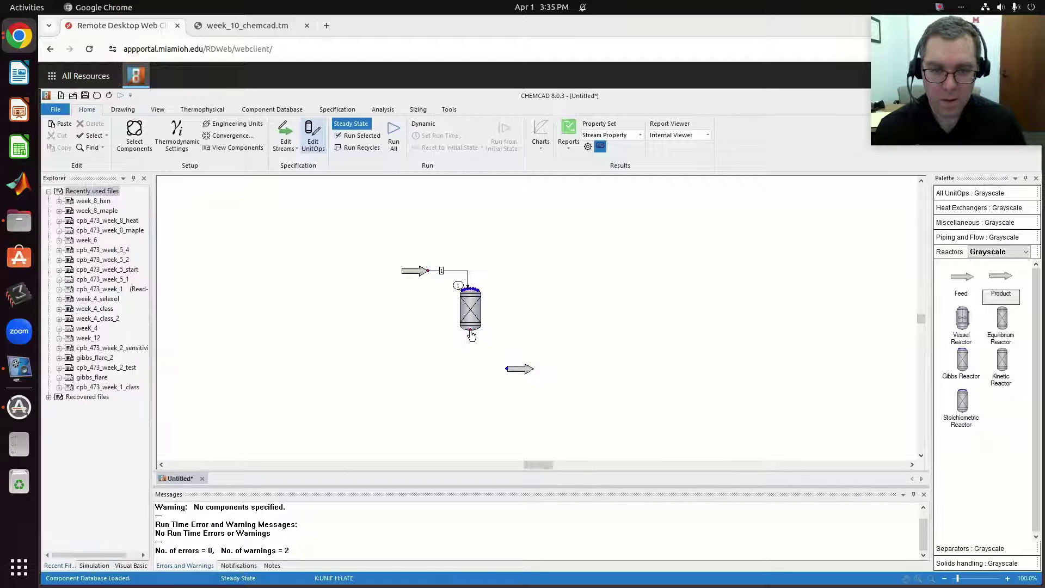
left_click(470, 330)
left_click(505, 370)
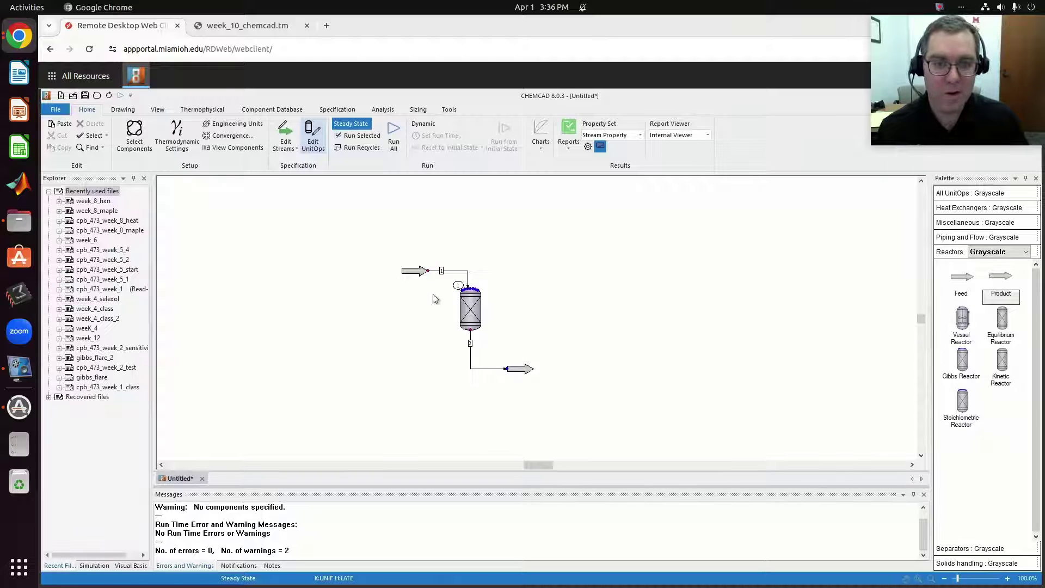
Specify the feed stream's composition in mole fractions with Di-tert-Butyl Peroxide at 1, and set its total flow to 100 kmol/h
left_click(420, 272)
double_click(421, 272)
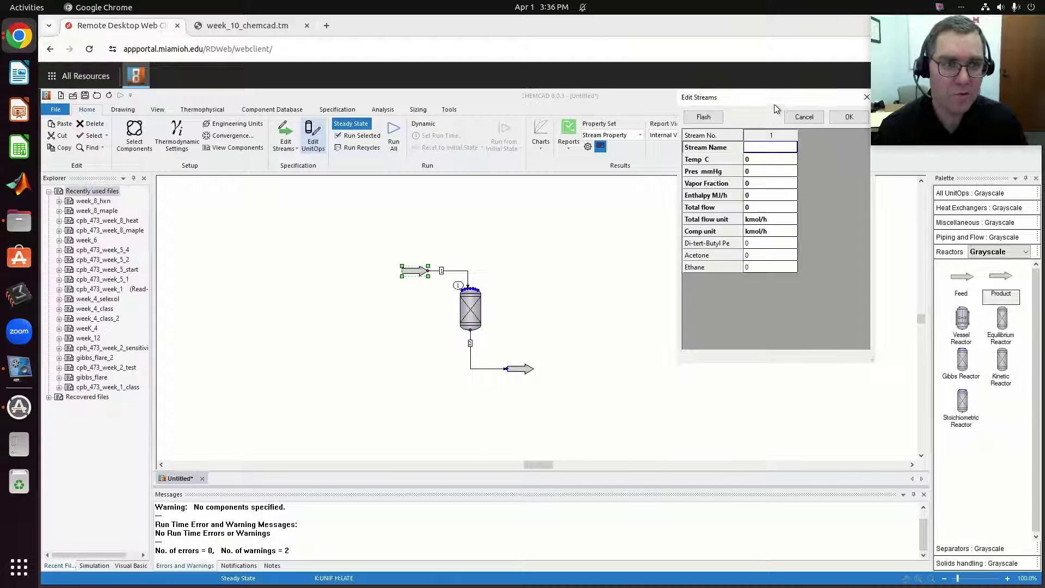
left_click(764, 221)
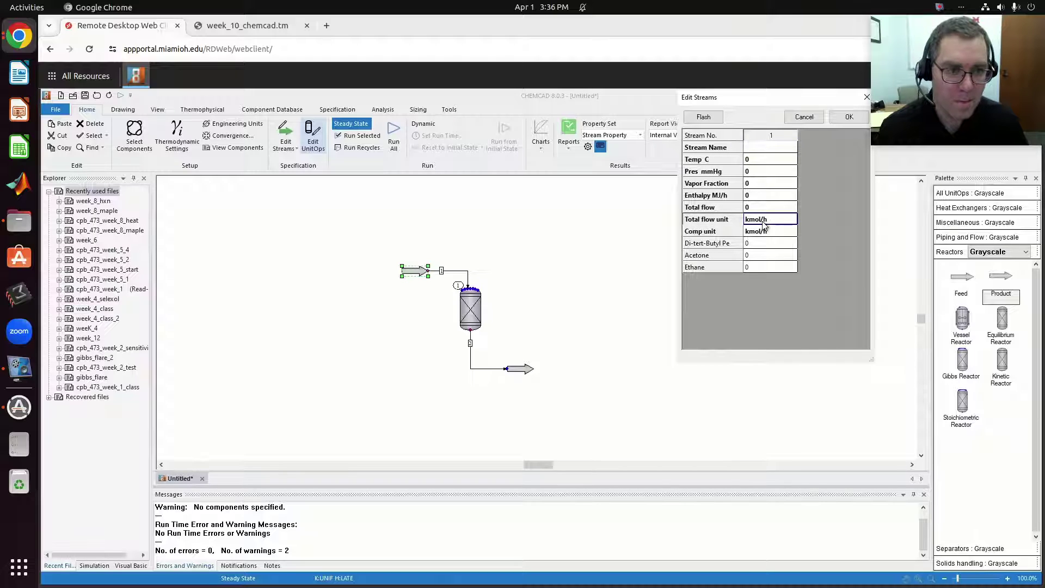
left_click(767, 231)
left_click(792, 230)
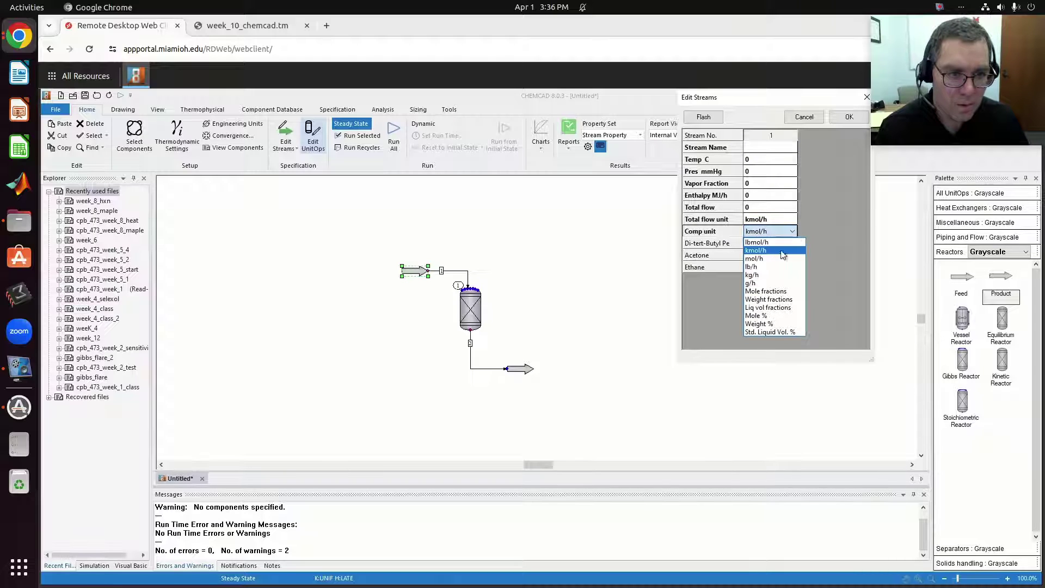
left_click(762, 291)
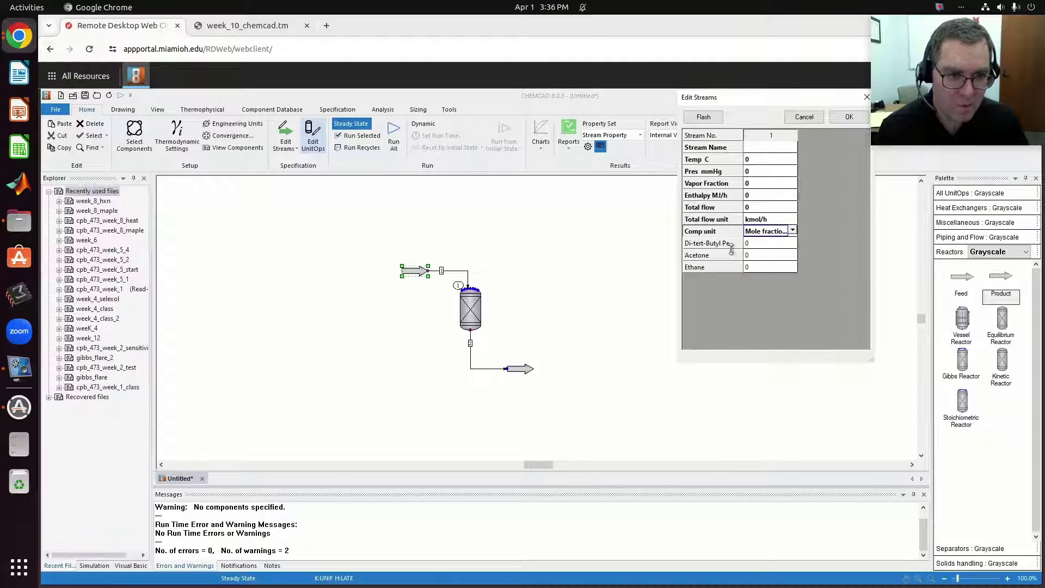
left_click(759, 245)
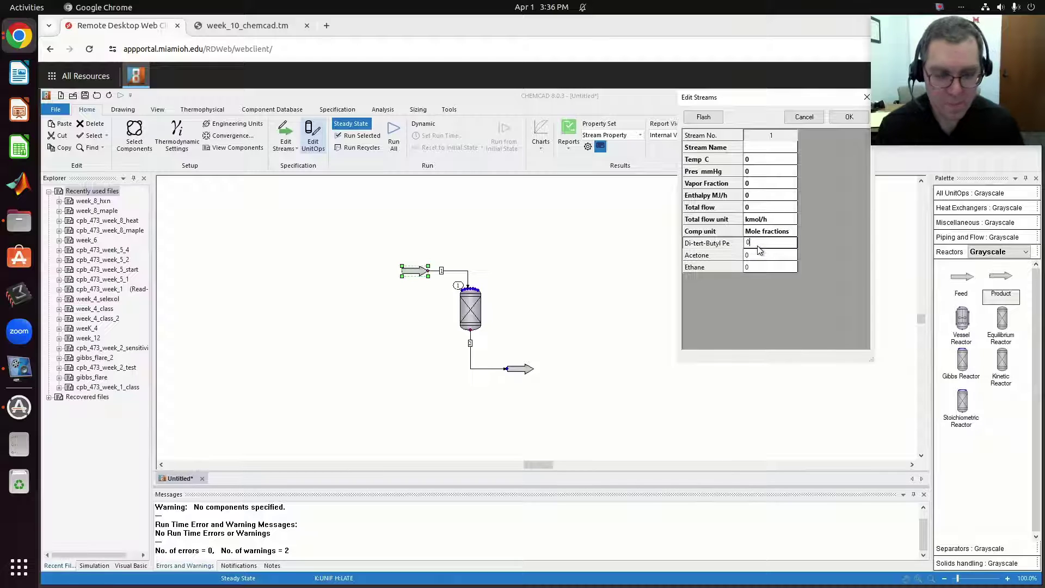
type("1")
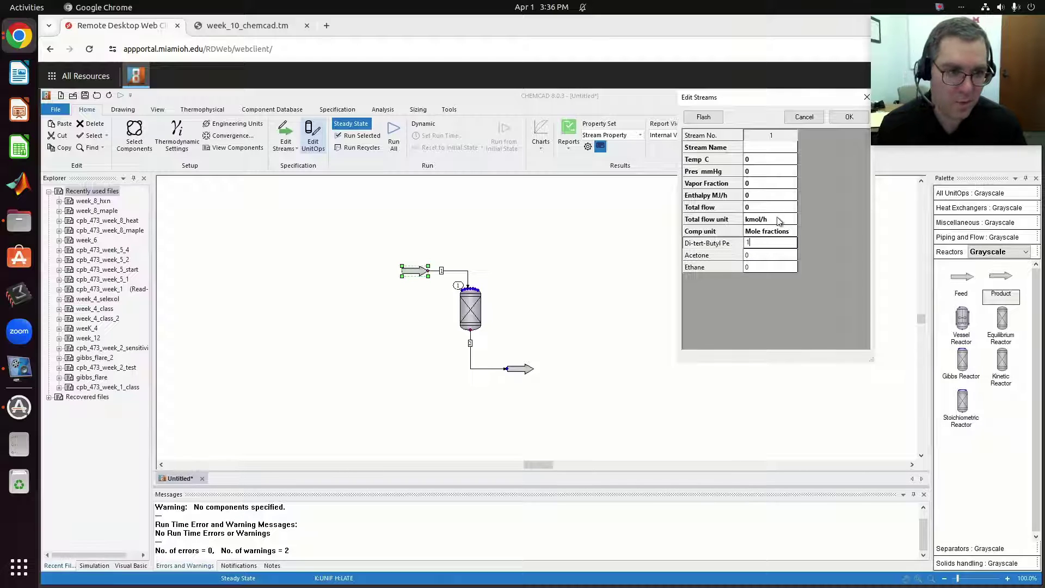
left_click(750, 209)
type("100")
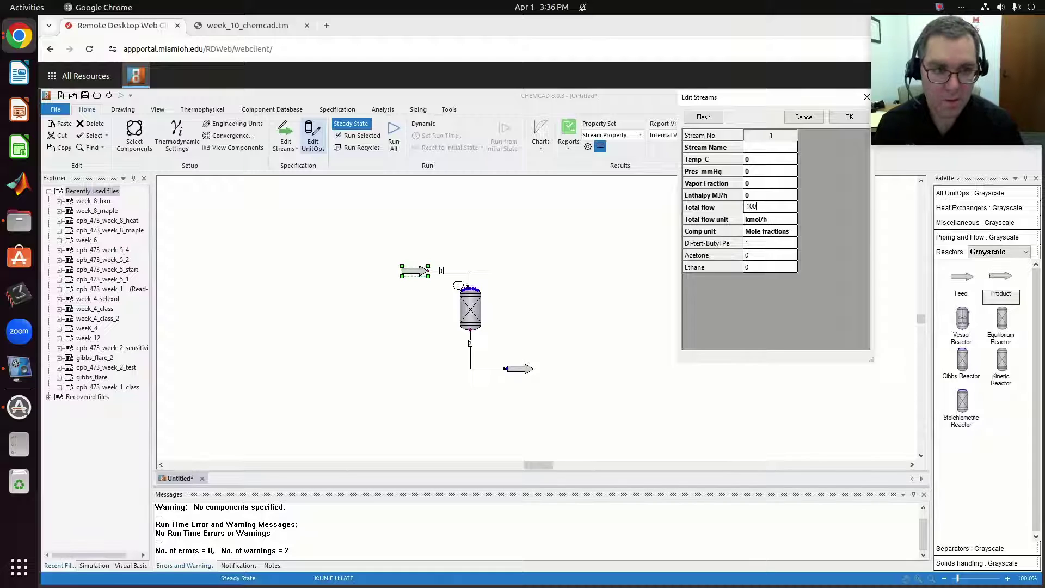
Set the feed stream's temperature to 100 °C and its pressure to 760 mmHg, consulting the feed conditions in the exercise PDF
left_click(762, 161)
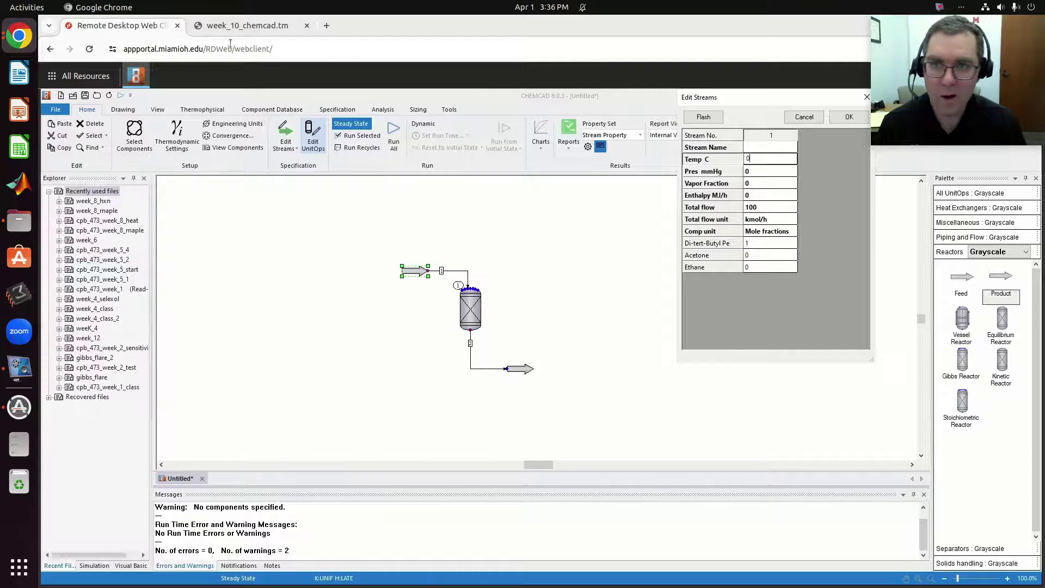
left_click(240, 25)
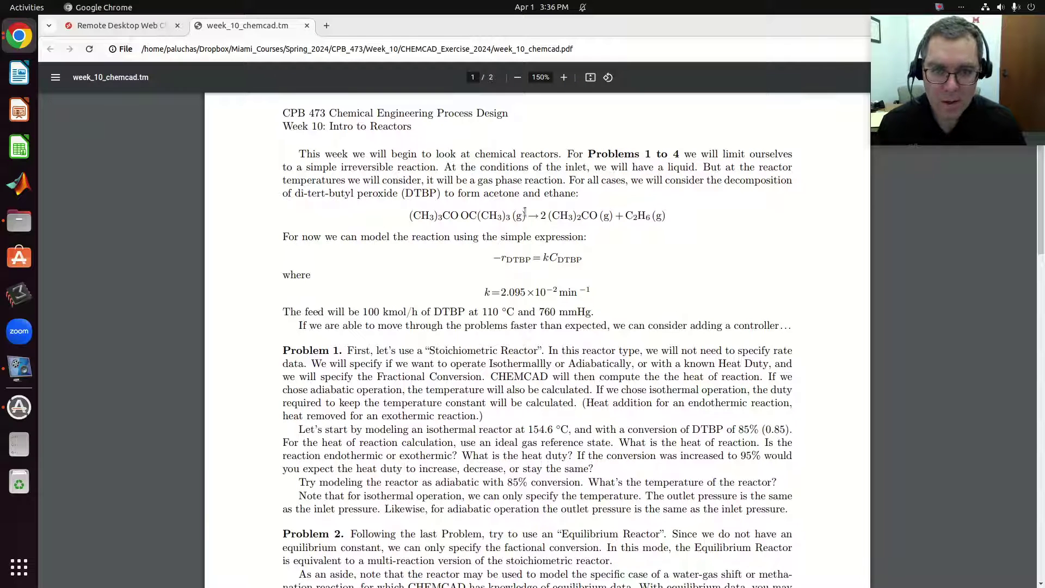
left_click(148, 29)
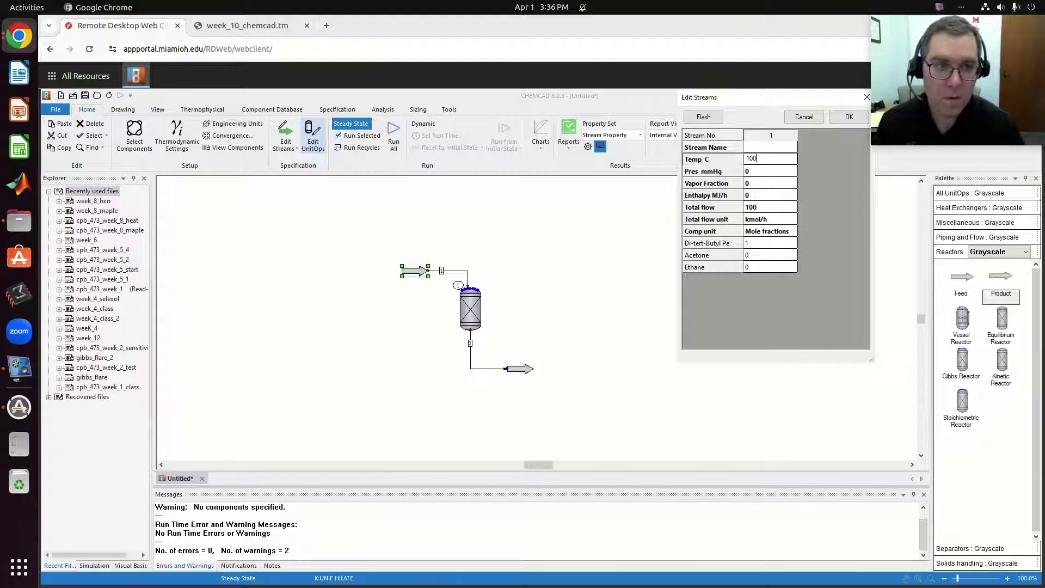
key("Return")
left_click(775, 172)
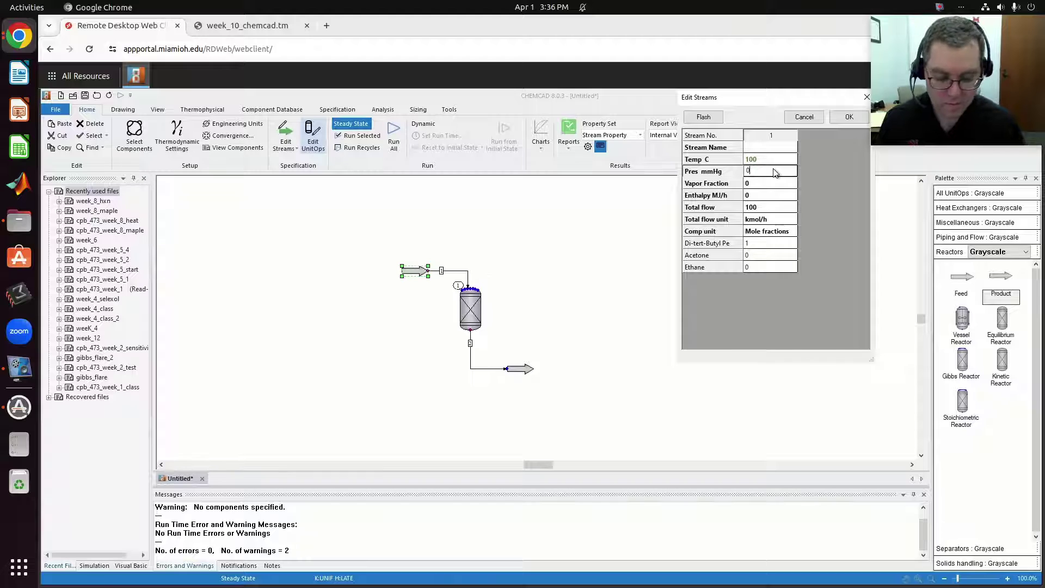
type("760")
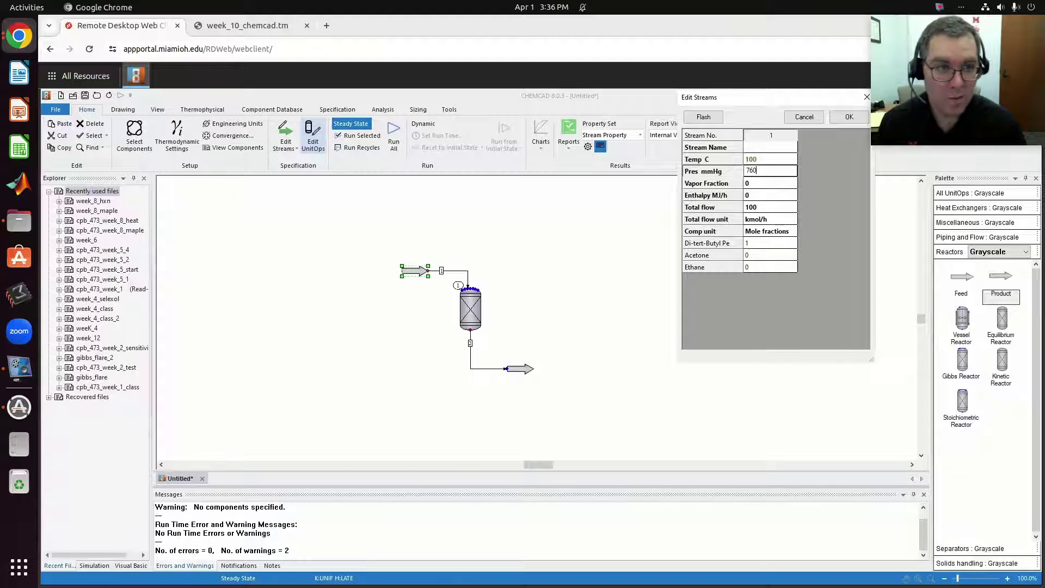
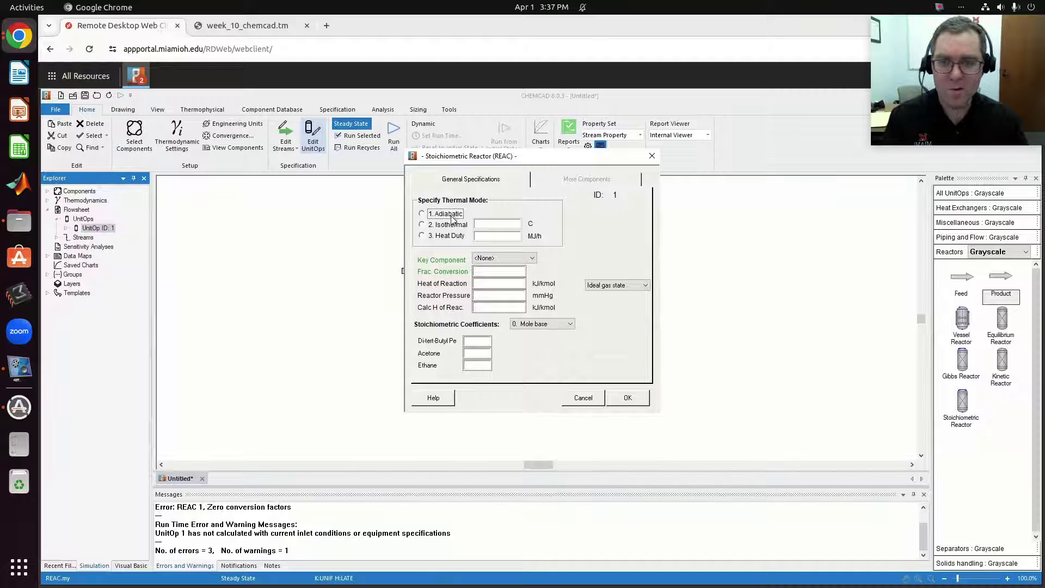
Set the stoichiometric reactor to isothermal operation at 154.6 °C as given in the exercise PDF, and move its dialog off the flowsheet's feed
left_click(259, 29)
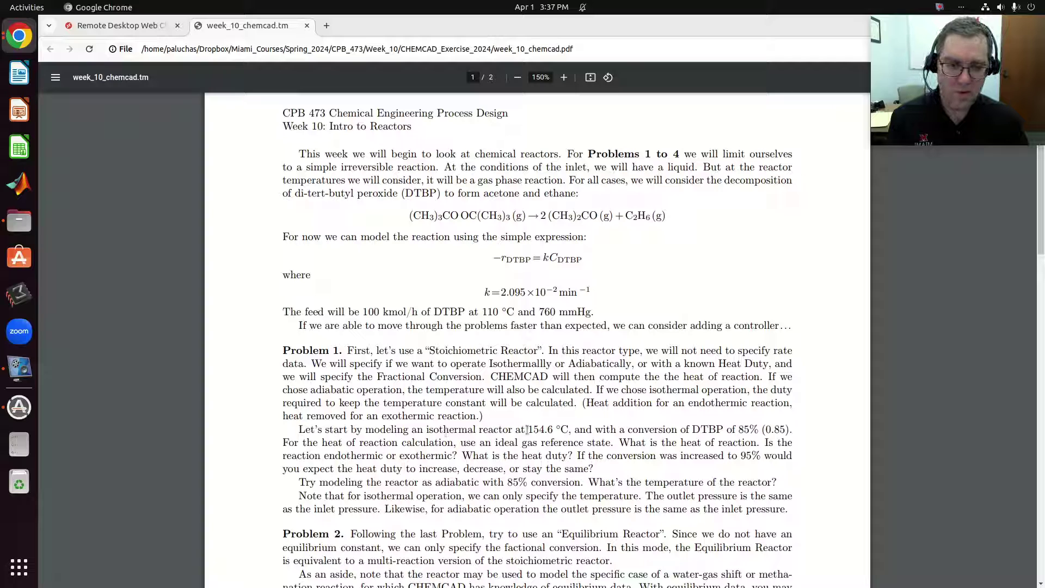
mouse_move(527, 429)
left_mouse_down()
mouse_move(561, 430)
mouse_move(529, 430)
left_mouse_up()
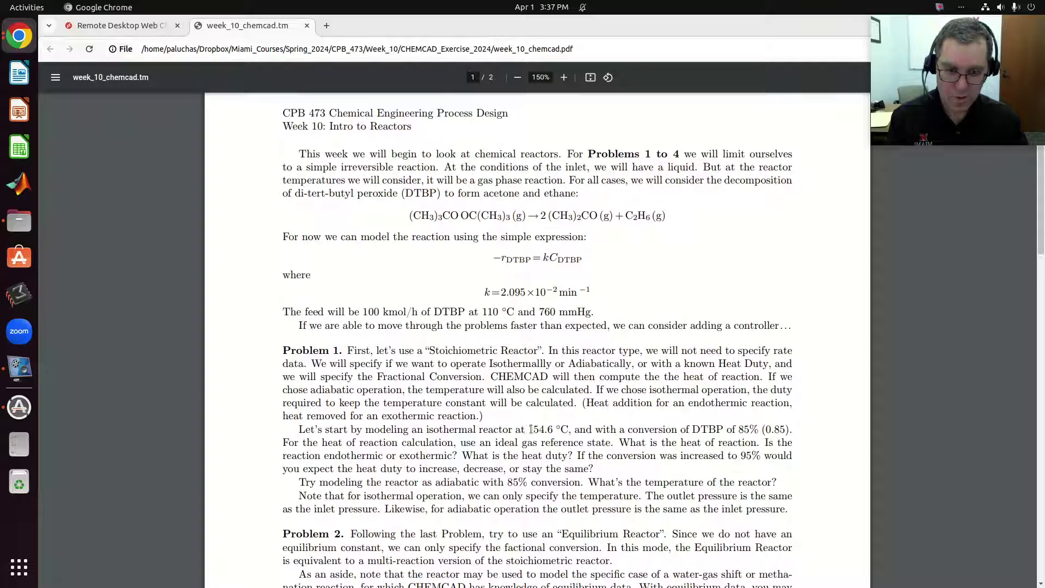
left_click(121, 30)
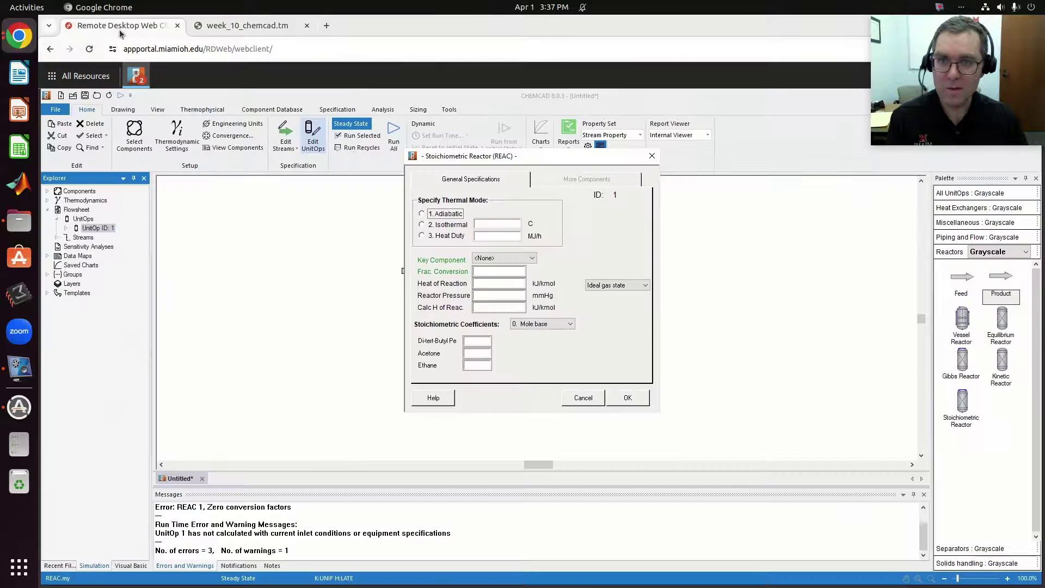
left_click(449, 225)
left_click(490, 222)
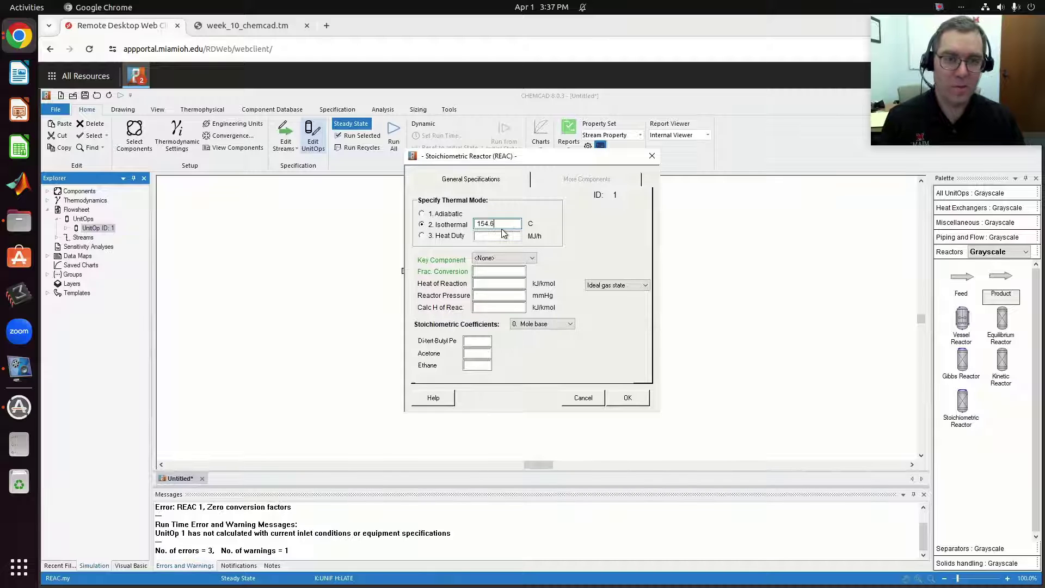
left_click_drag(517, 163, 581, 172)
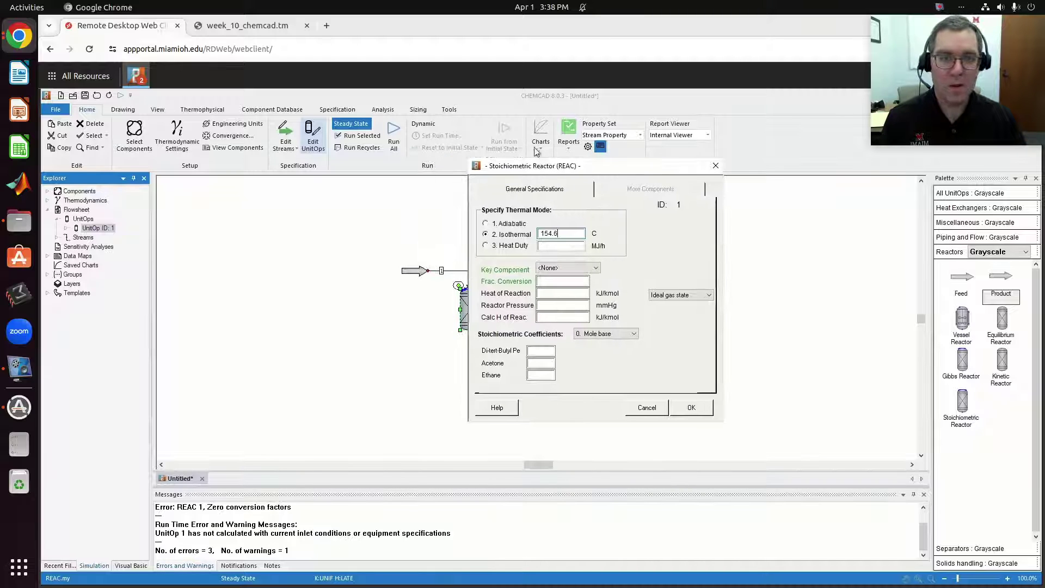
Check the reaction and the Problem 1 conversion details in the exercise PDF against the reactor's specification fields
left_click(226, 22)
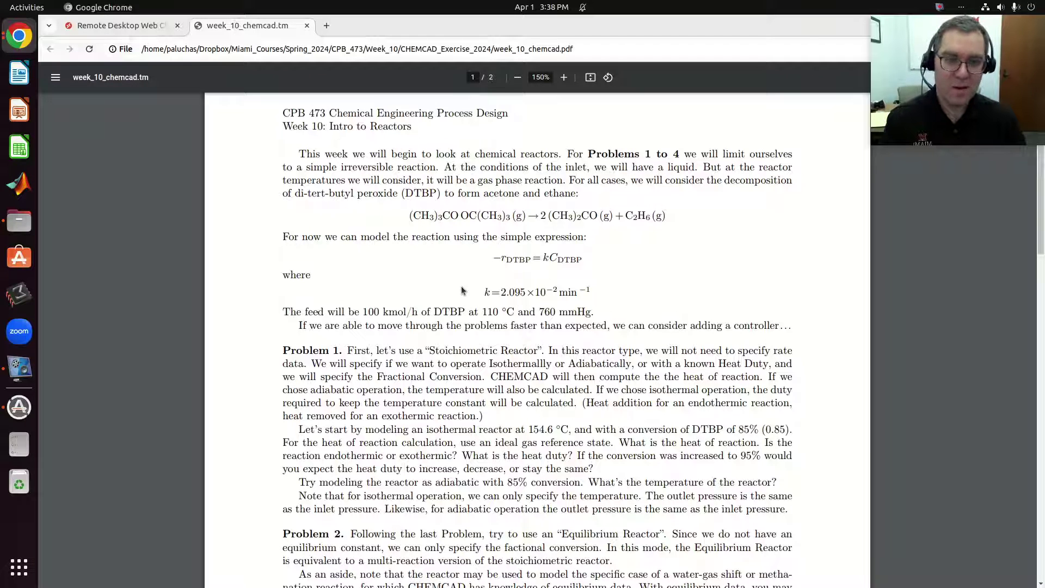
left_click(148, 25)
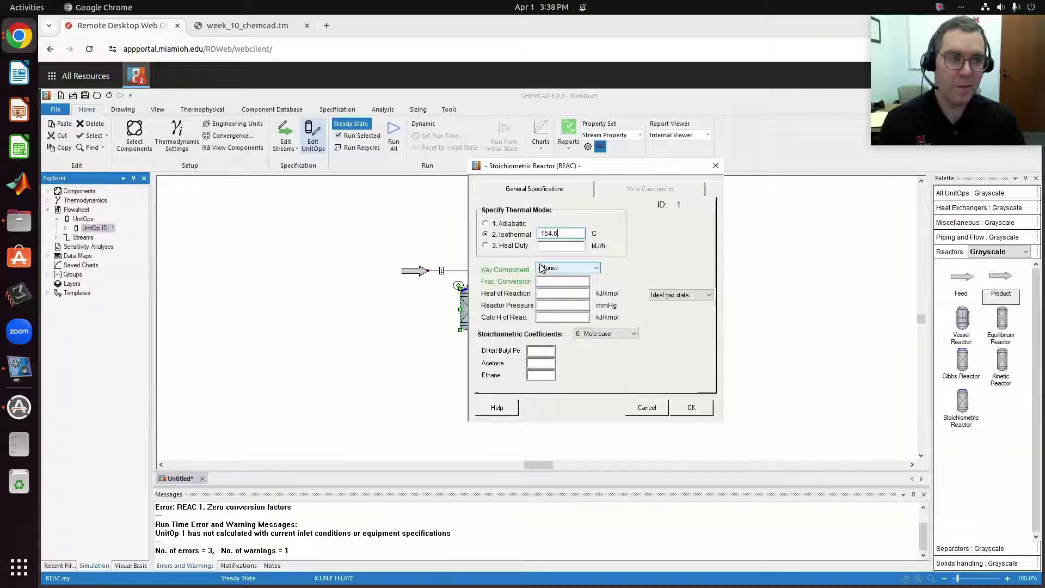
left_click(250, 25)
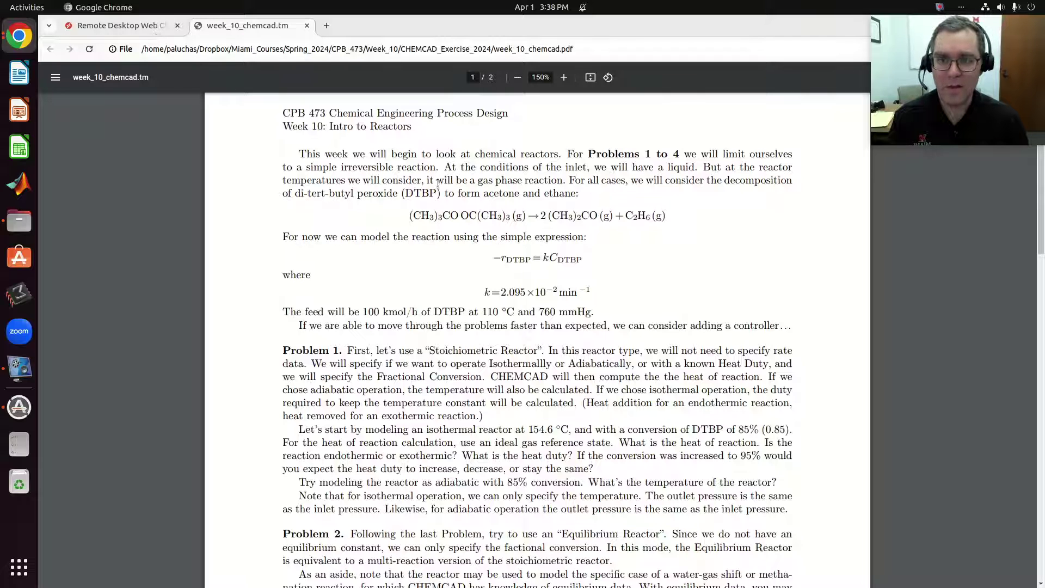
left_click(138, 25)
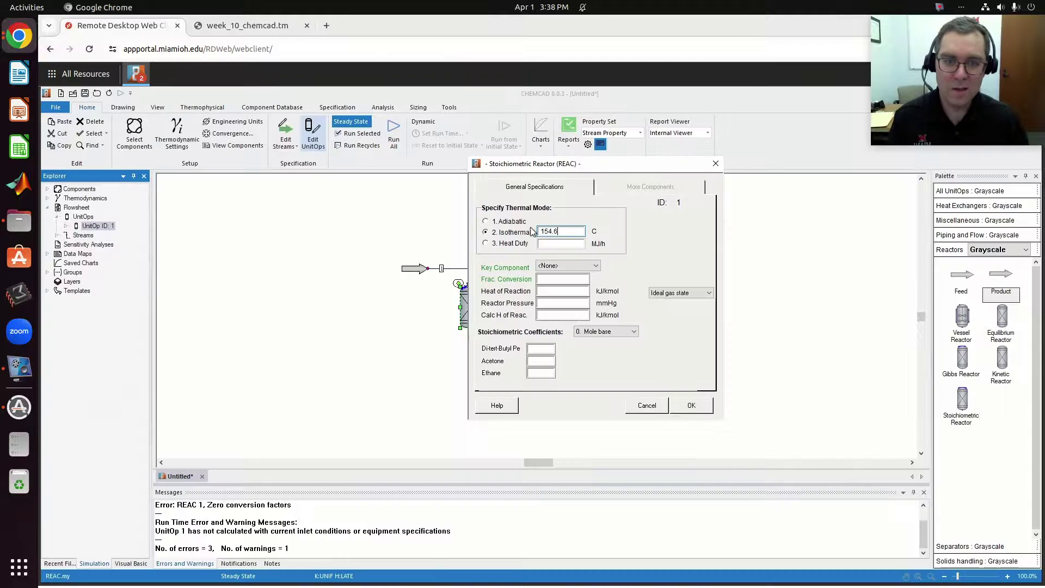
Set the reactor's key component to Di-tert-Butyl Peroxide and its fractional conversion to 0.85 as given in the exercise PDF
left_click(556, 266)
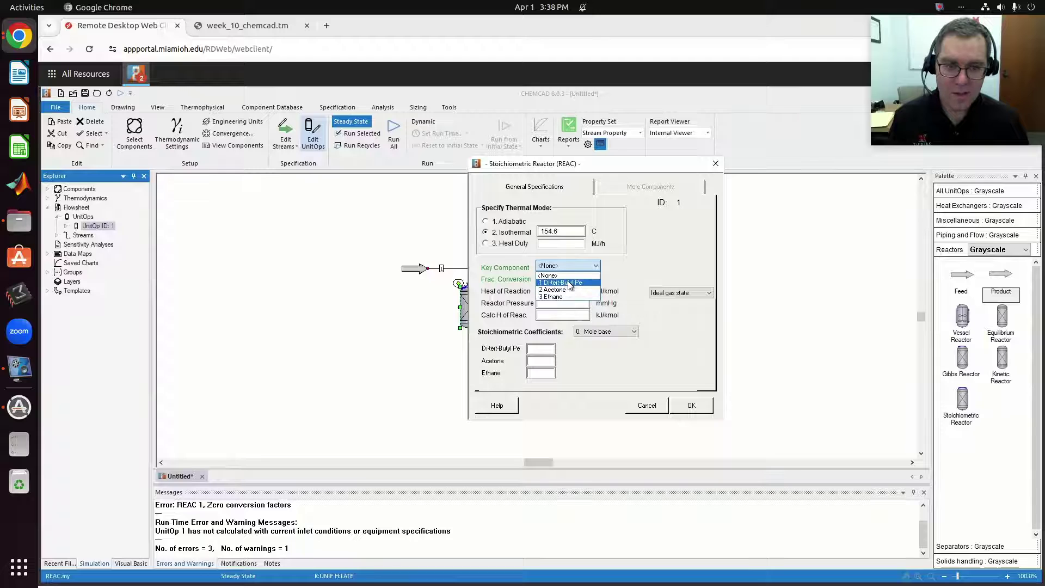
left_click(569, 283)
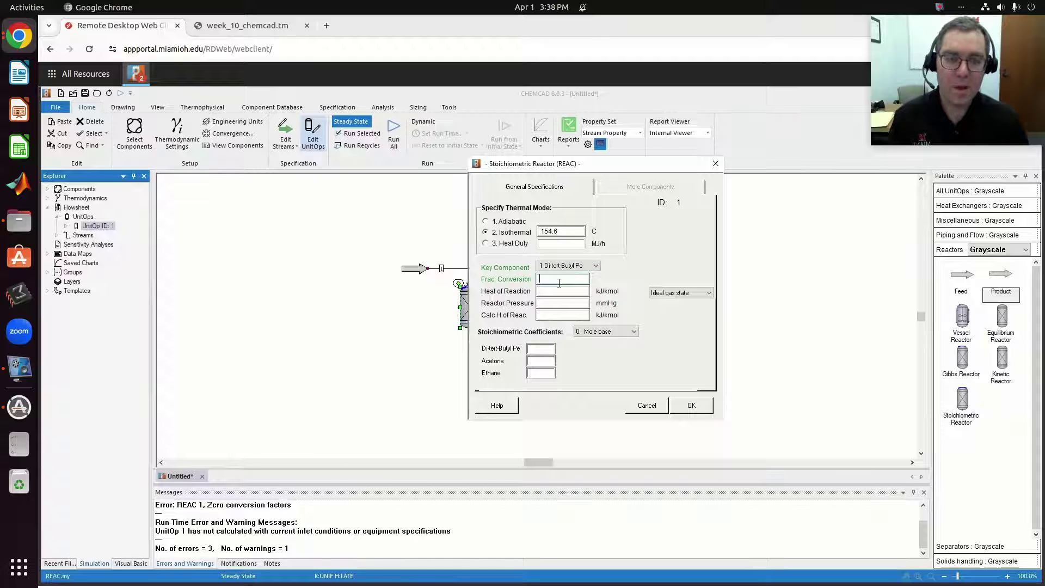
left_click(243, 25)
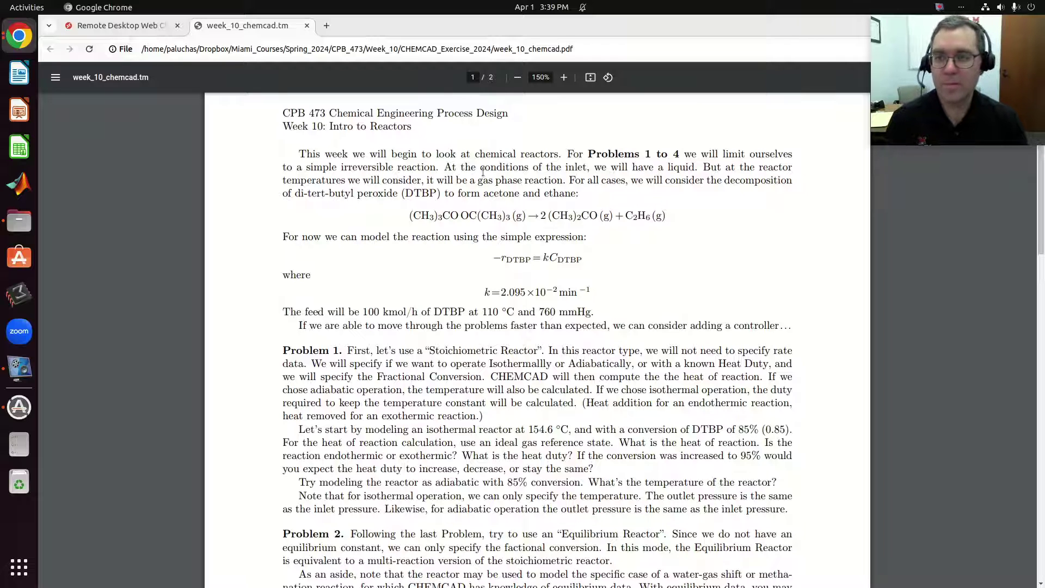
left_click(140, 24)
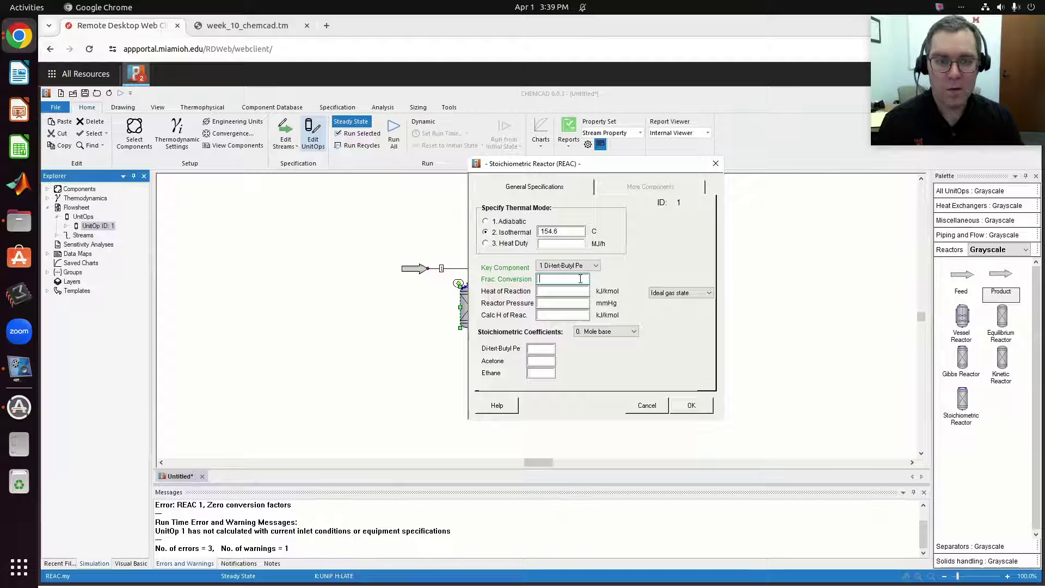
type("0")
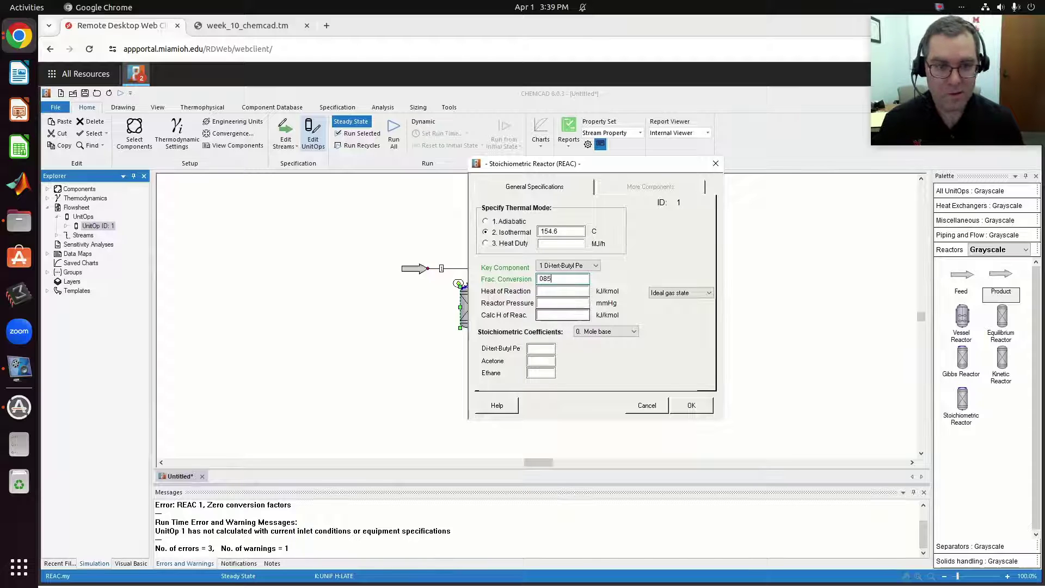
type("85")
key("BackSpace")
key("BackSpace")
type(".")
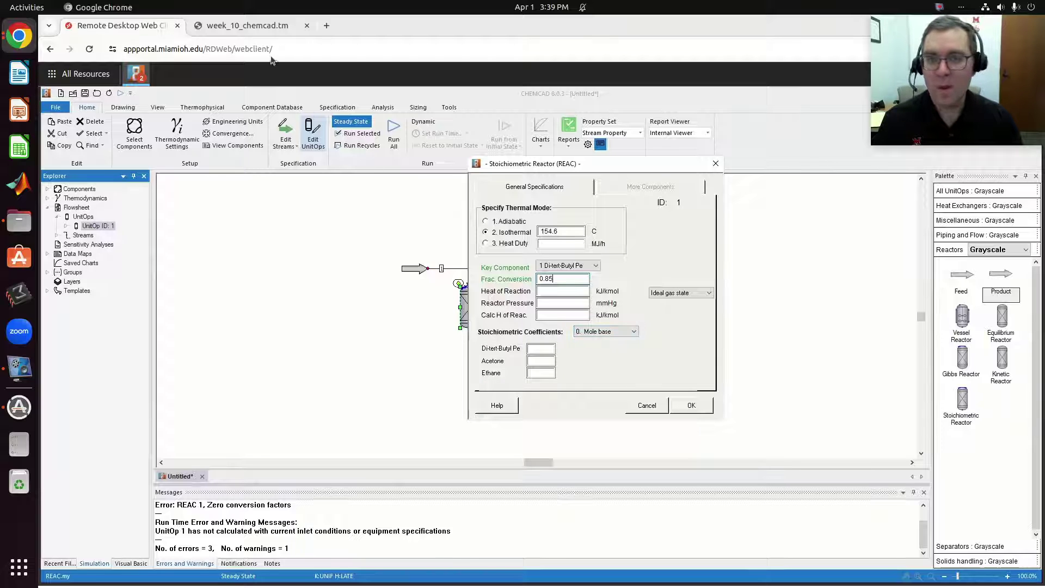
Enter stoichiometric coefficients of -1 for Di-tert-Butyl Peroxide, 2 for Acetone and 1 for Ethane, following the reaction in the exercise PDF
left_click(246, 27)
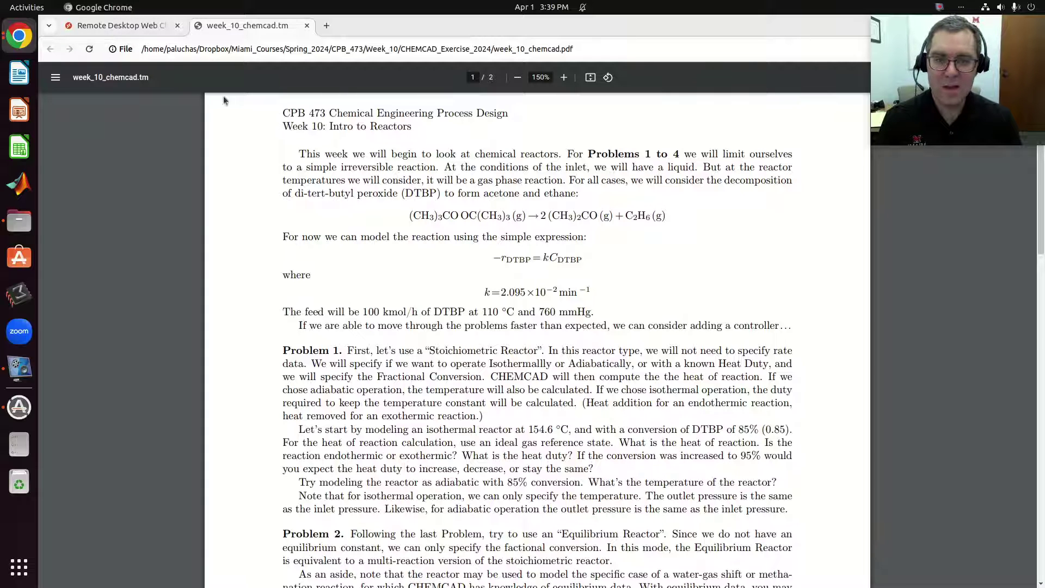
left_click(120, 27)
left_click(540, 349)
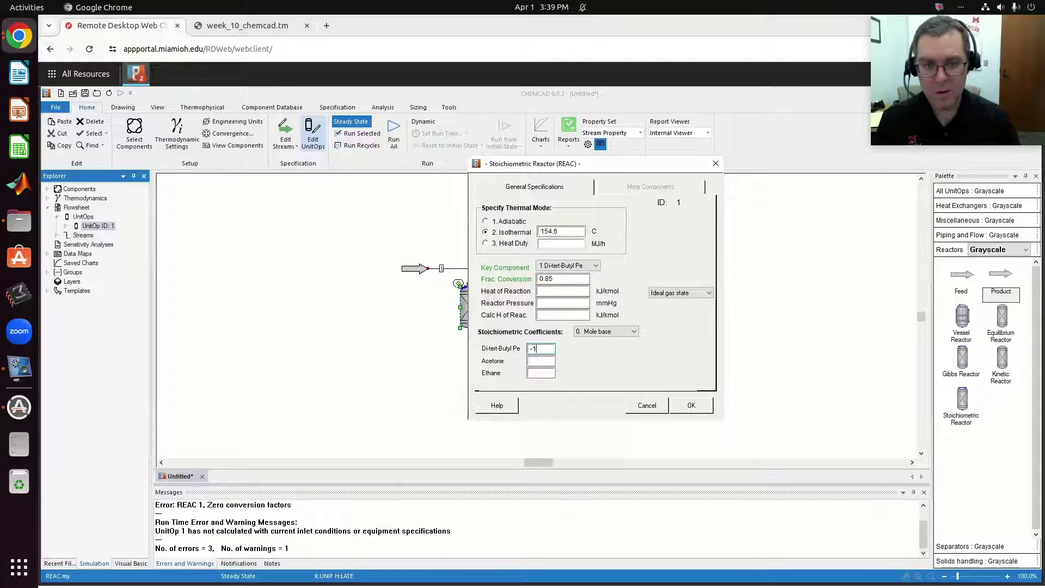
left_click(534, 361)
left_click(247, 25)
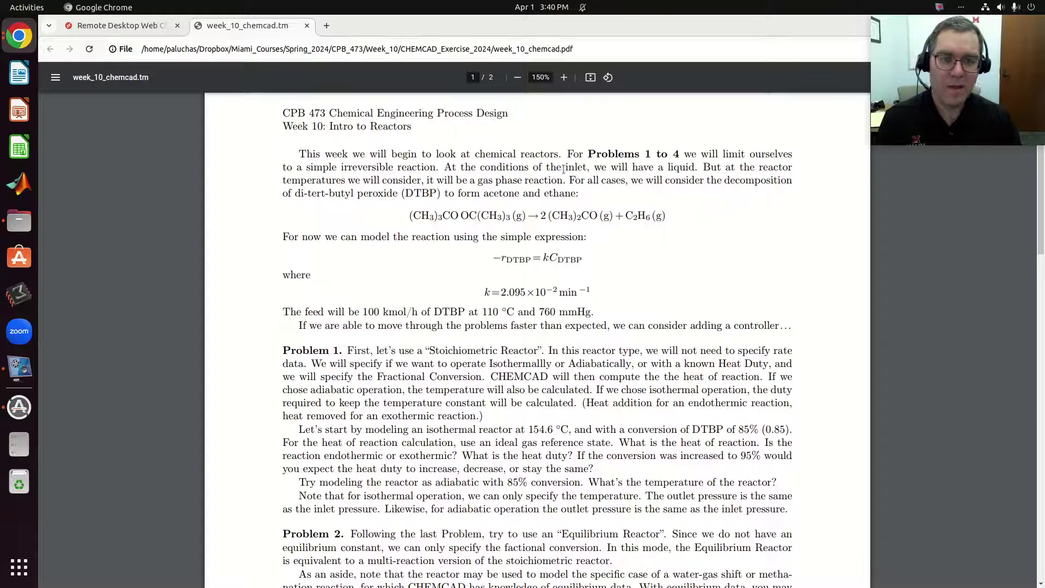
left_click(147, 27)
type("2")
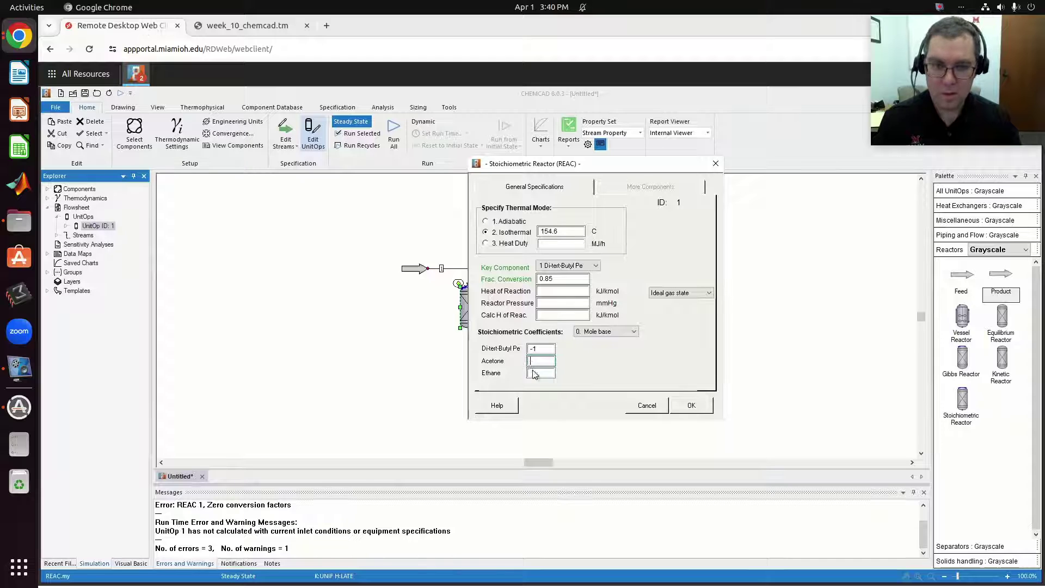
left_click(533, 371)
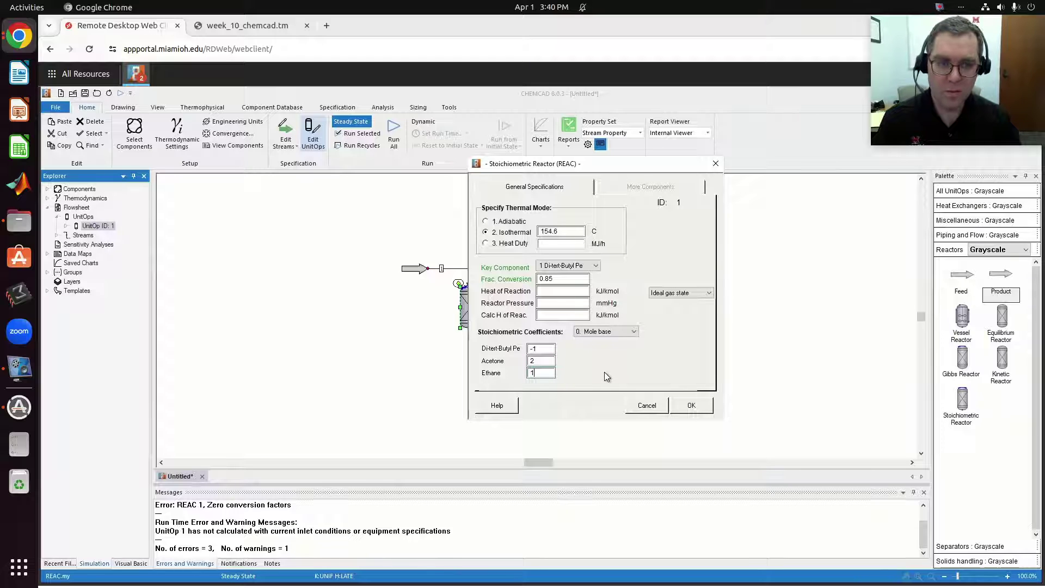
Keep the ideal gas state as the heat of reaction reference, accept the reactor specifications, and run the selected reactor
left_click(684, 292)
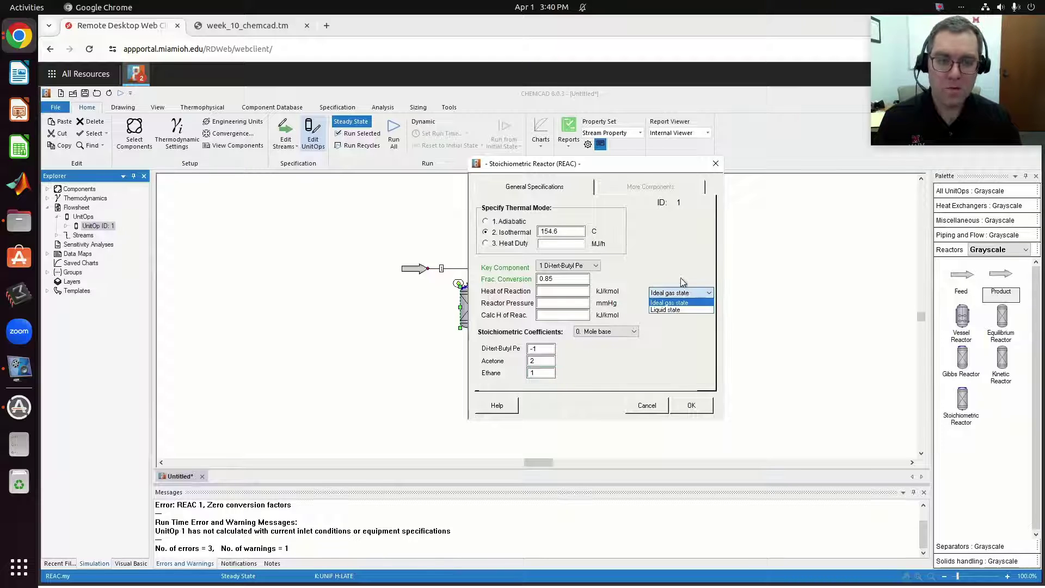
left_click(686, 302)
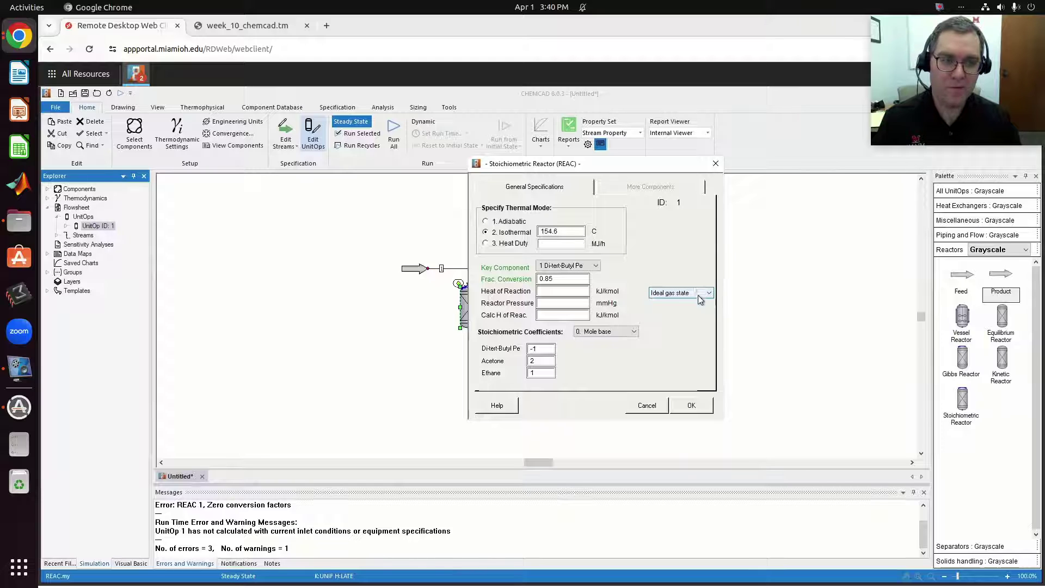
left_click(698, 293)
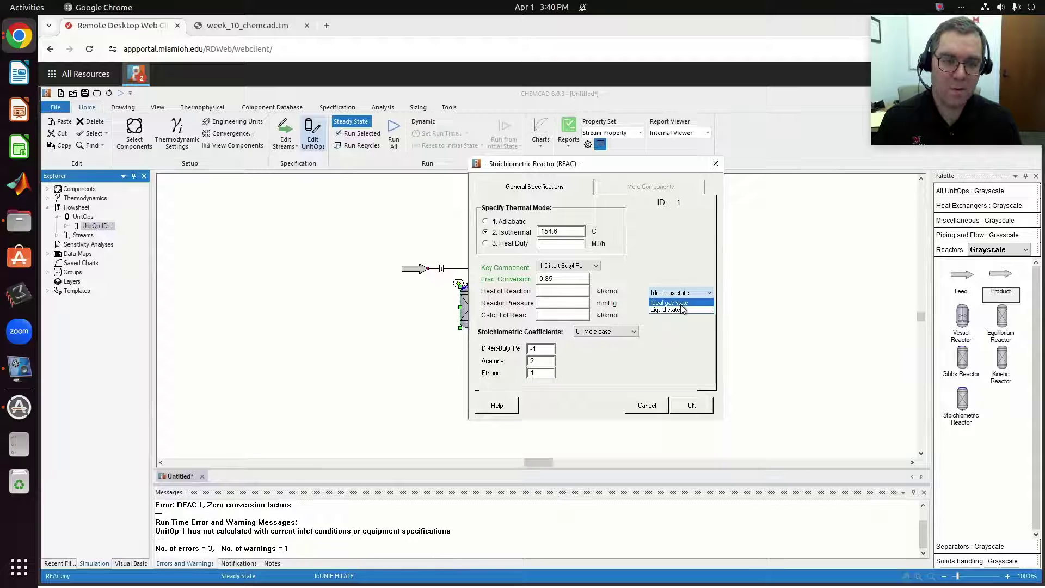
left_click(680, 303)
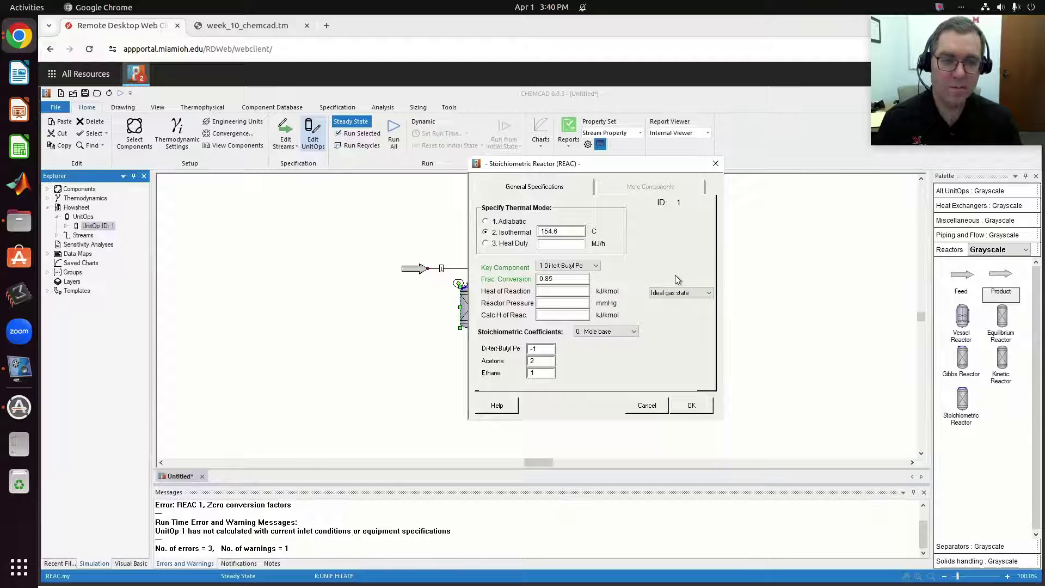
left_click(707, 408)
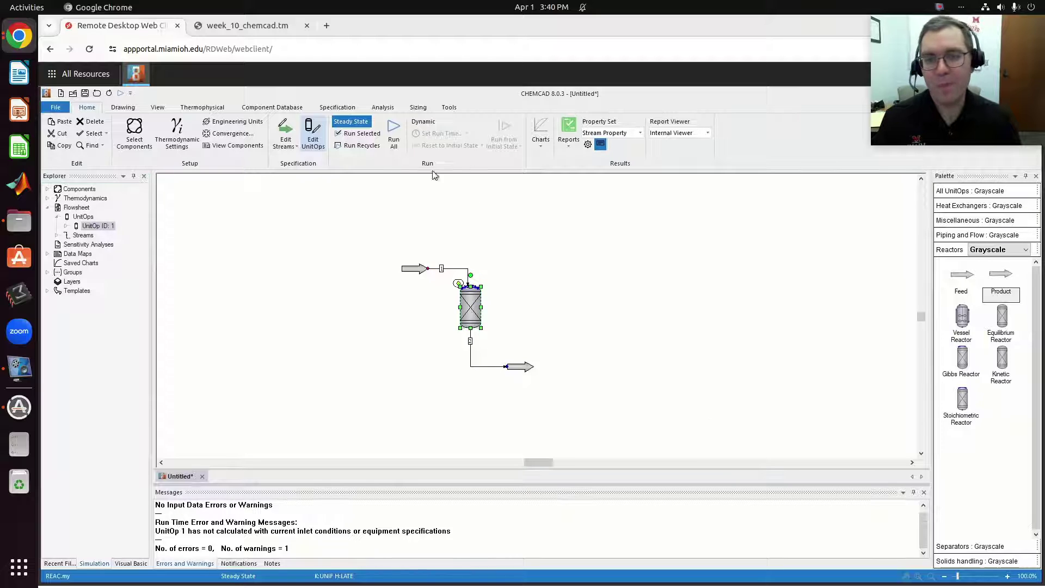
left_click(360, 133)
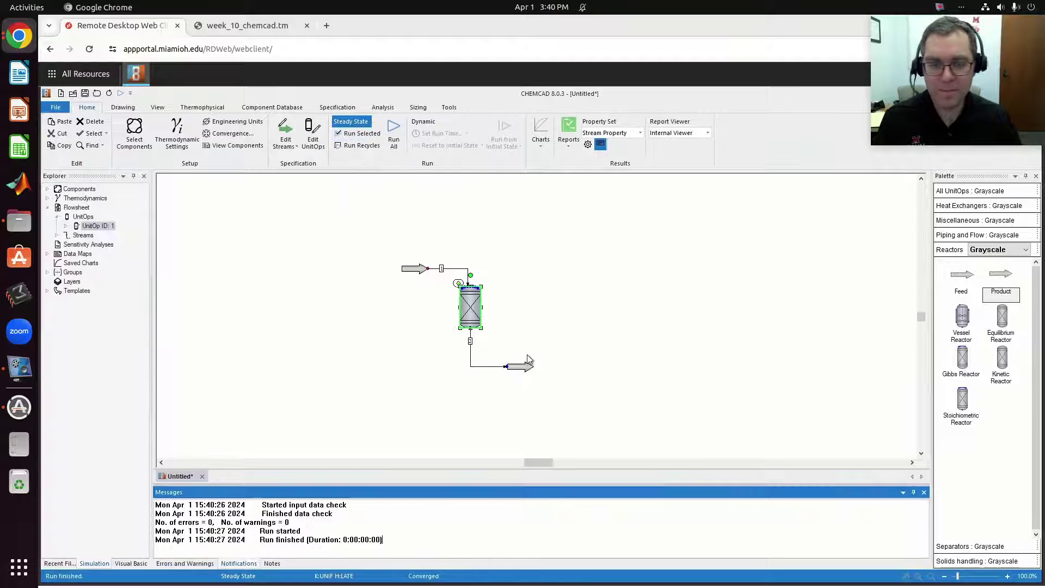
Examine the reactor's calculated heat of reaction and heat duty, and the product stream's conditions and component flows
left_click(475, 308)
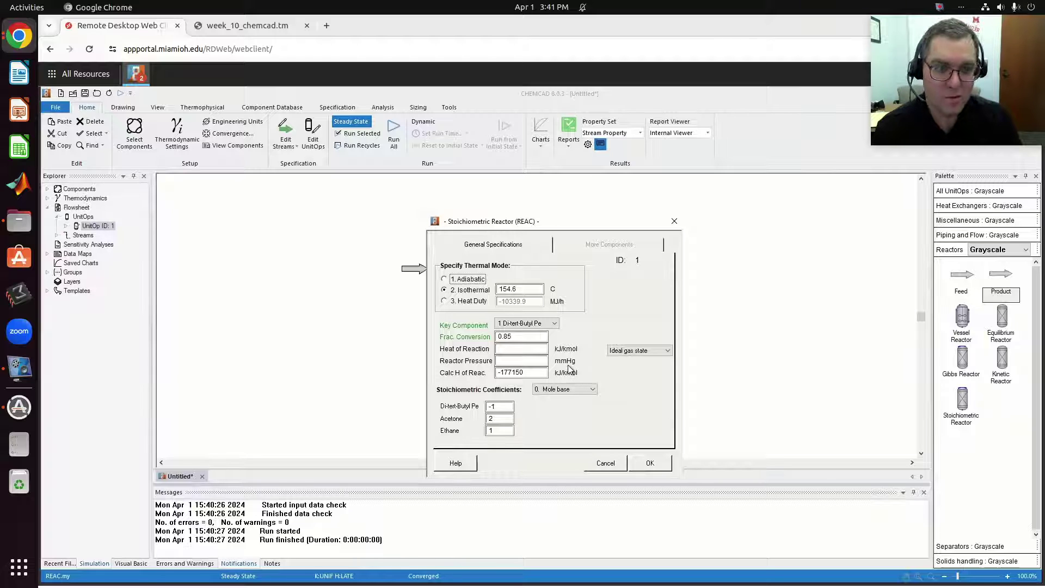
left_click(512, 374)
left_click_drag(511, 375, 523, 372)
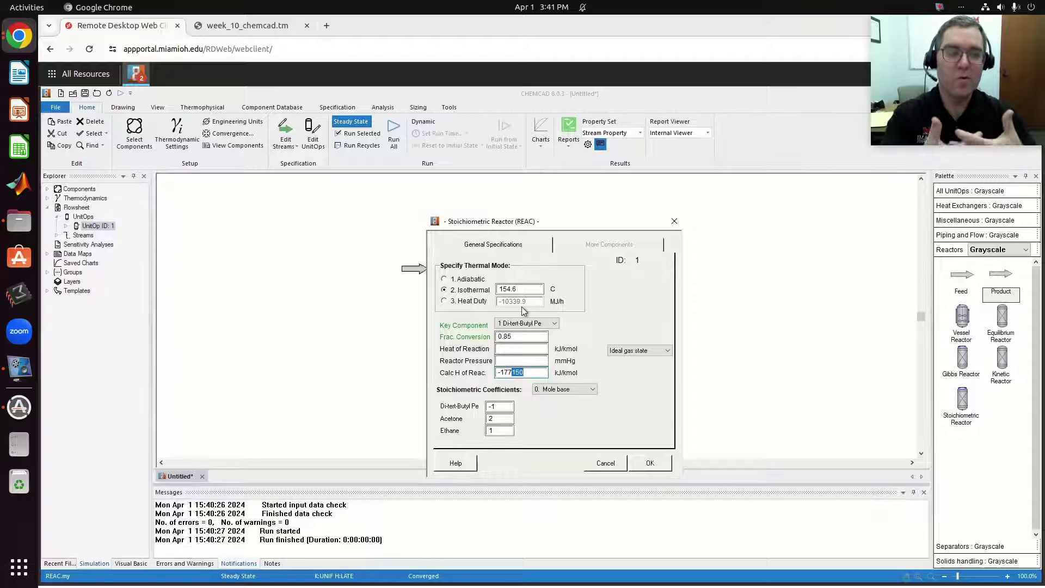
left_click(517, 289)
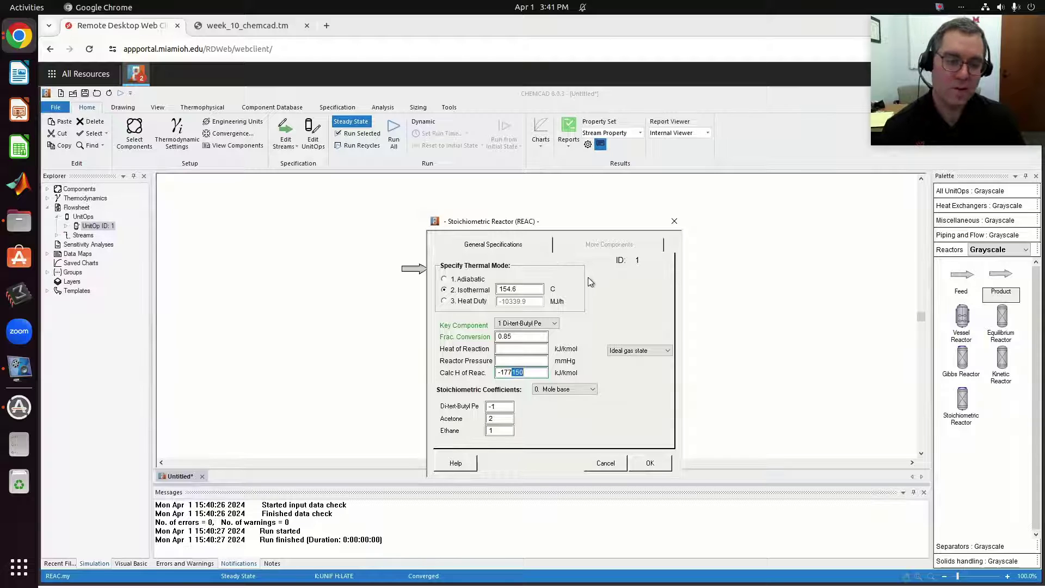
left_click(661, 463)
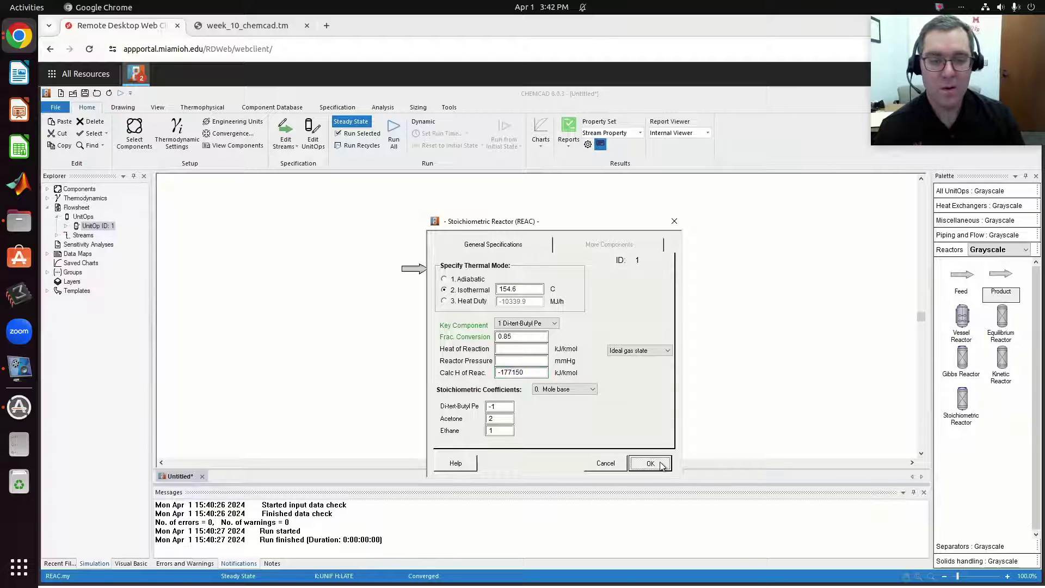
double_click(527, 369)
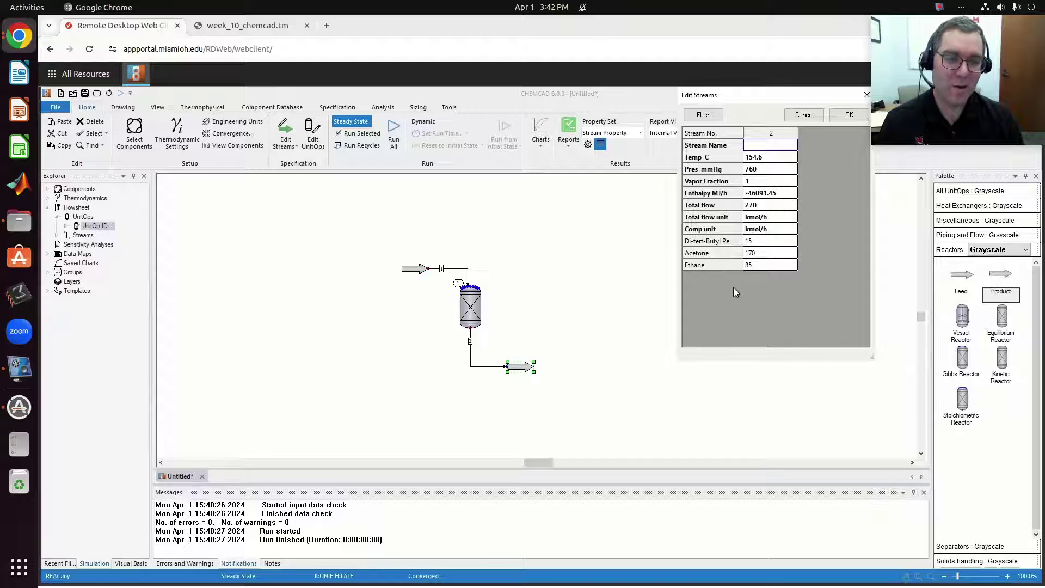
left_click(857, 119)
Set the reactor's fractional conversion to 0.95 as posed in the exercise PDF, and rerun the reactor to check its heat duty
left_click(256, 25)
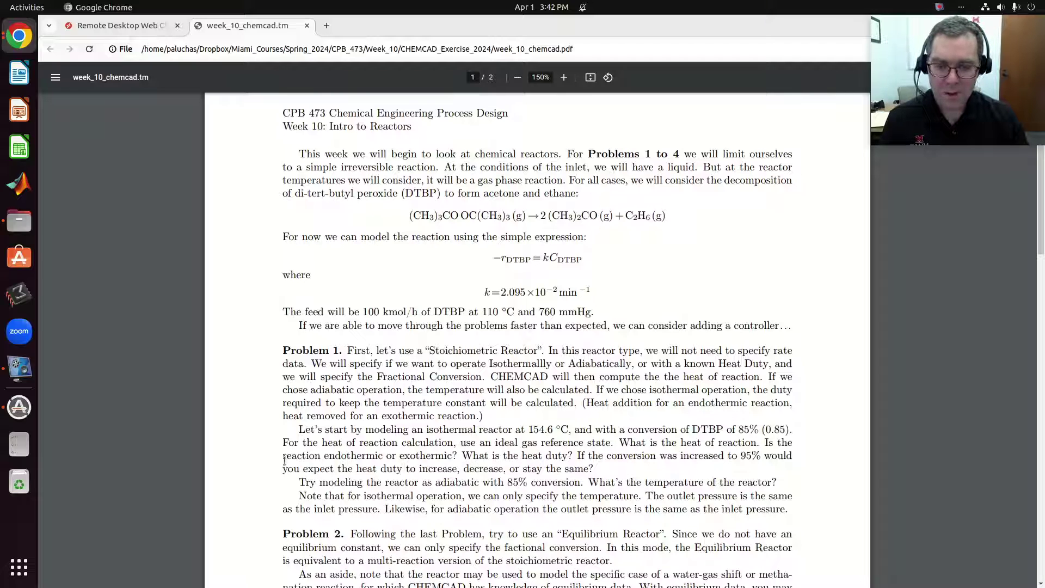
left_click_drag(284, 461, 406, 469)
left_click(416, 462)
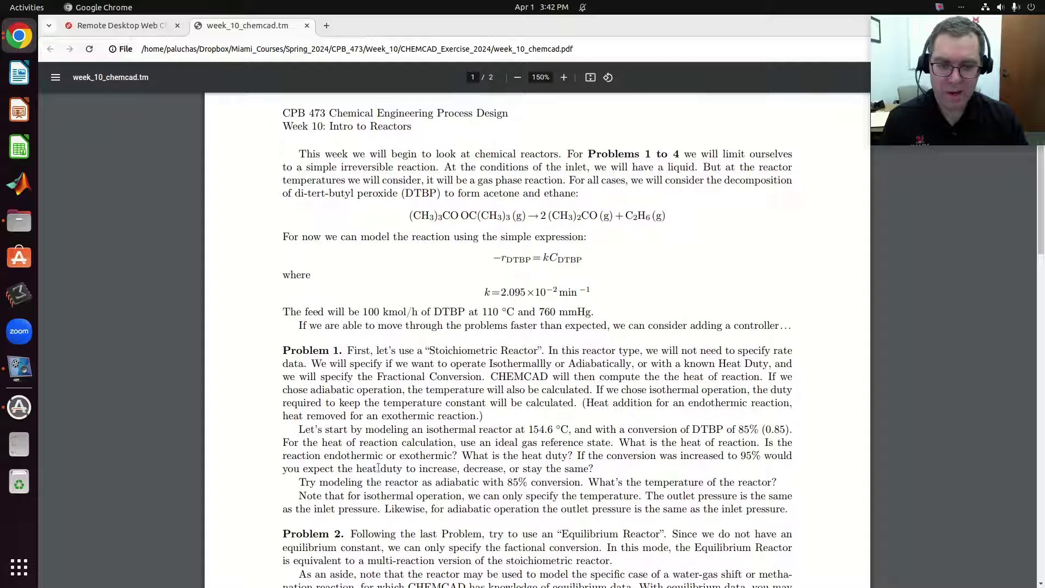
scroll(491, 428, "down", 2)
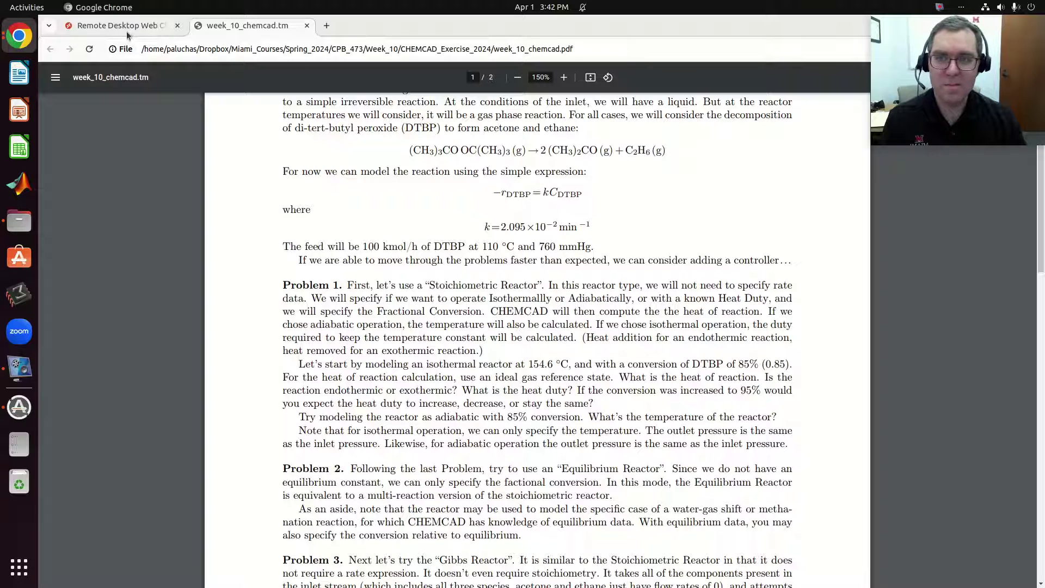
left_click(62, 26)
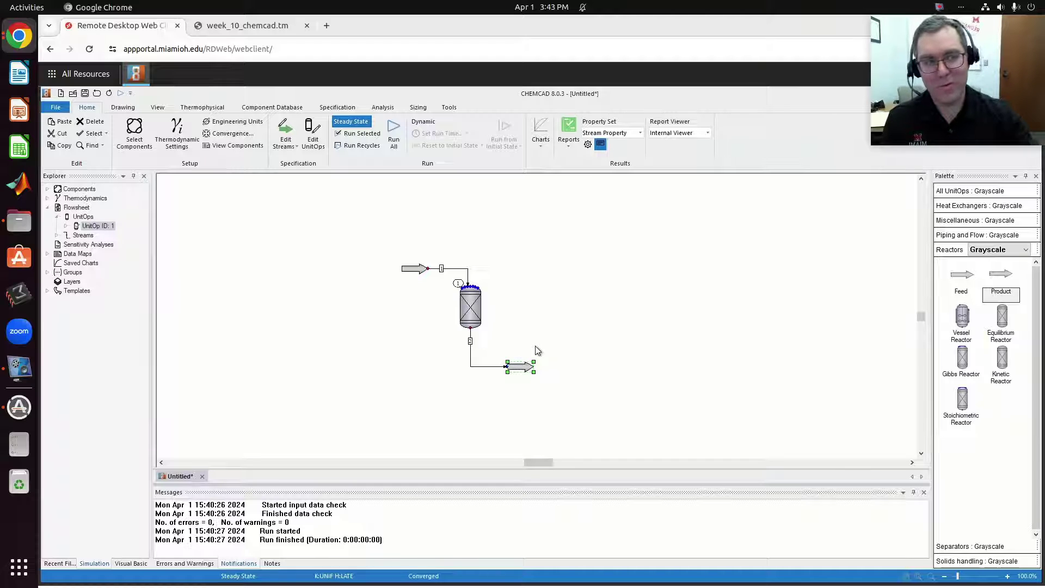
double_click(470, 306)
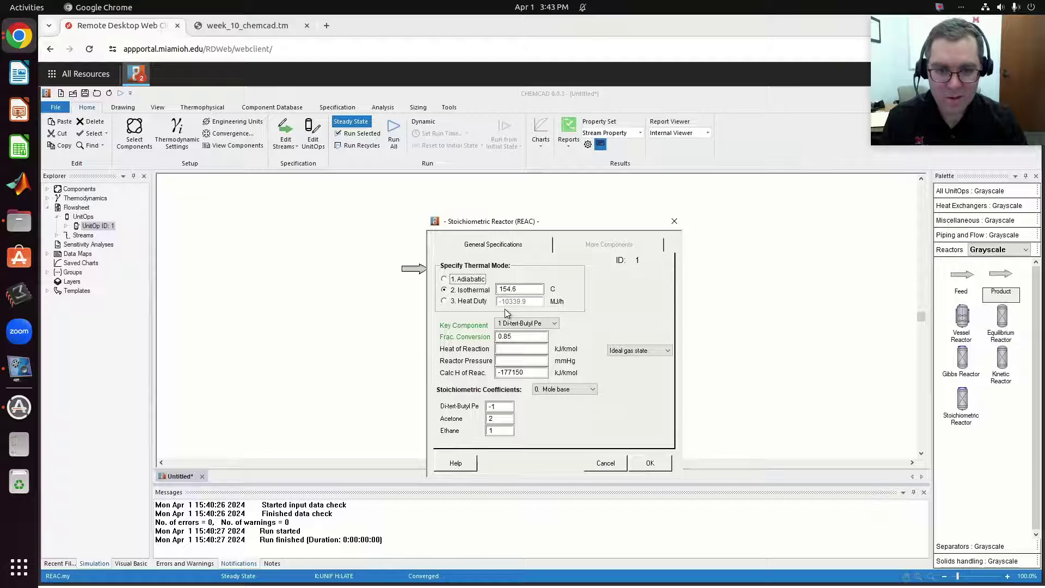
left_click(521, 335)
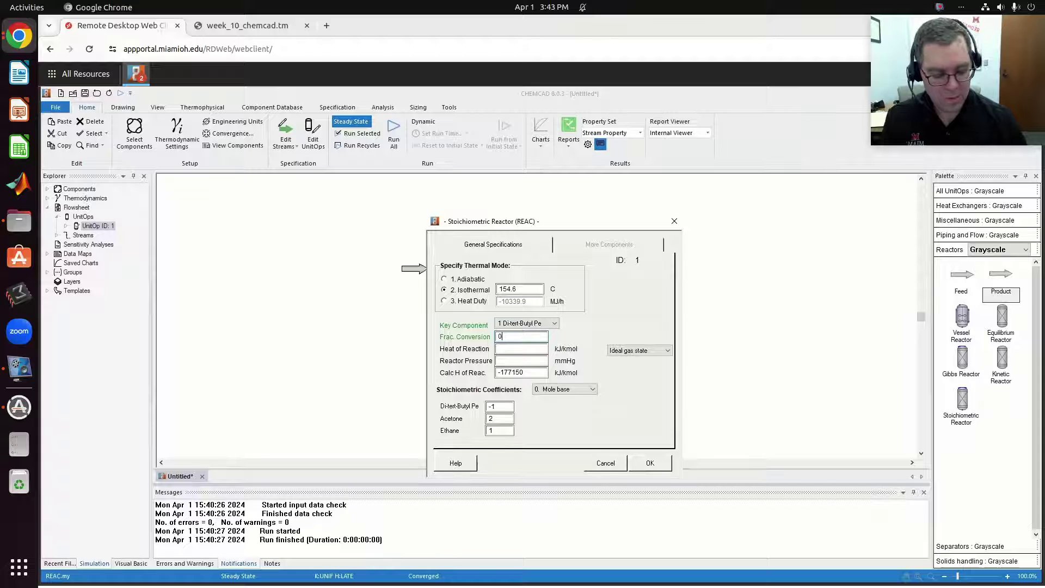
left_click(650, 464)
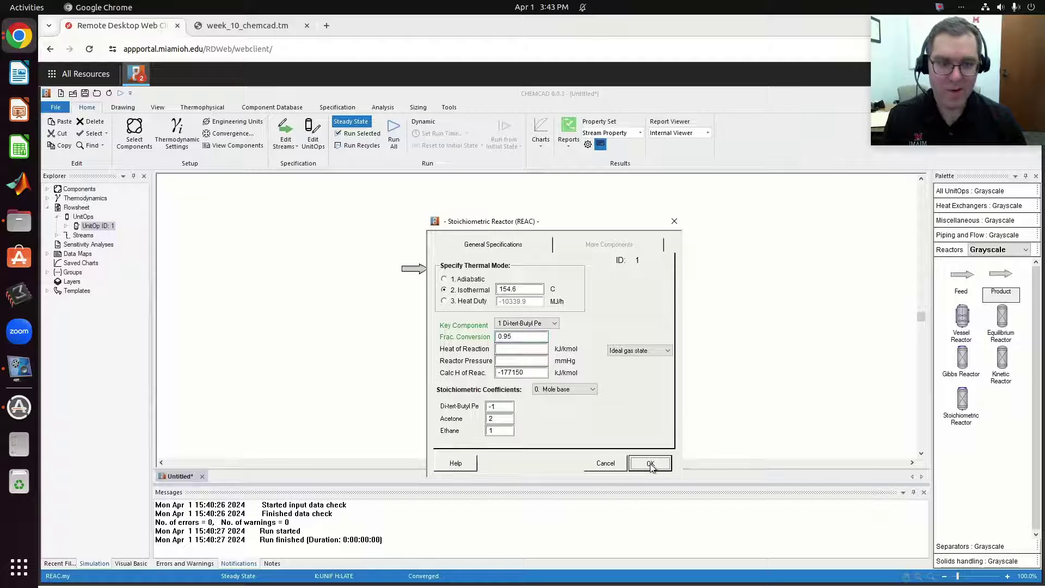
left_click(347, 137)
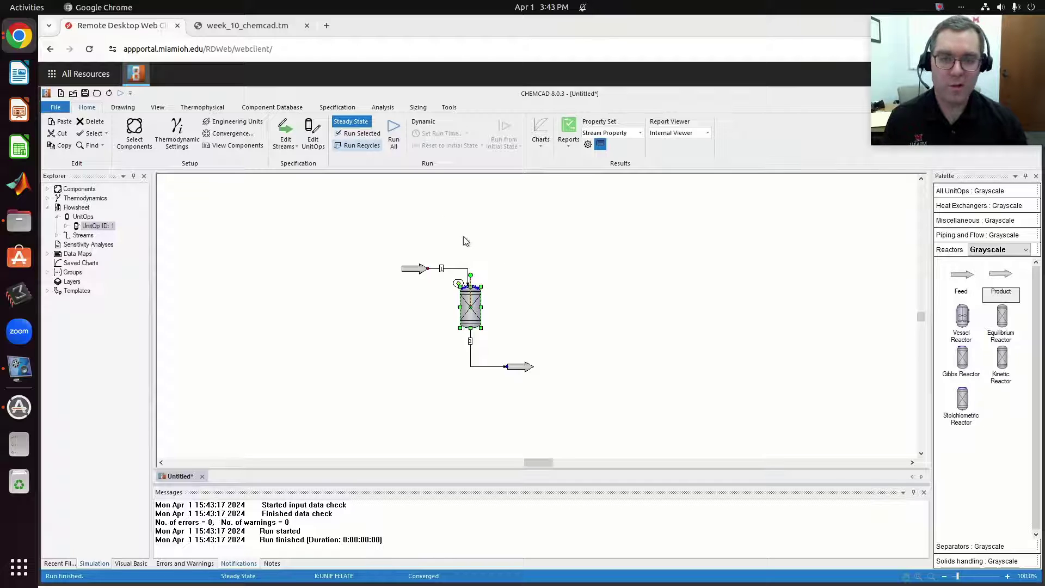
double_click(470, 305)
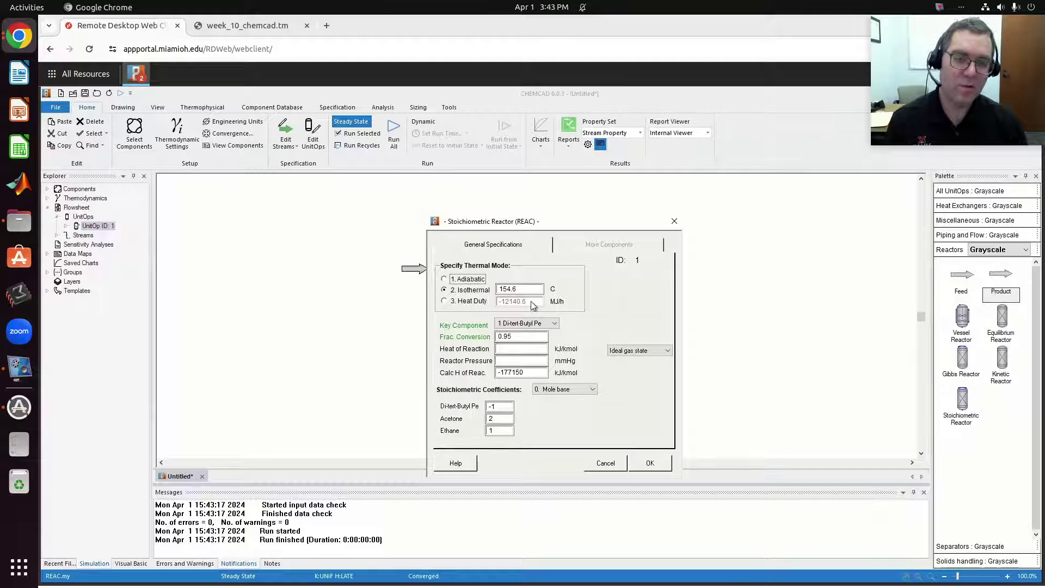
left_click(652, 463)
Switch the reactor to adiabatic mode with a fractional conversion of 0.85, as posed in the exercise PDF, and run the selected reactor
left_click(261, 26)
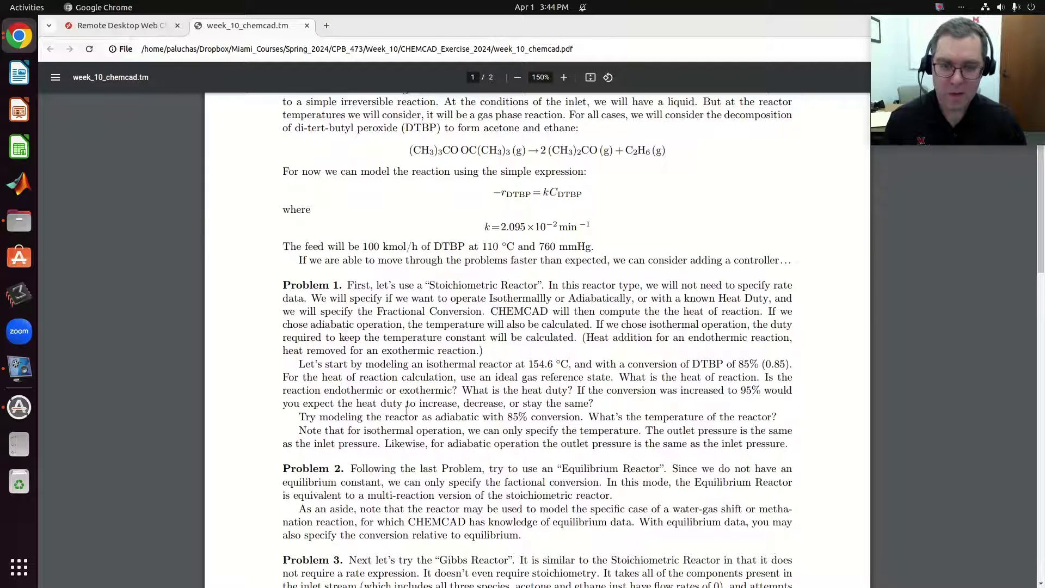
scroll(407, 409, "down", 3)
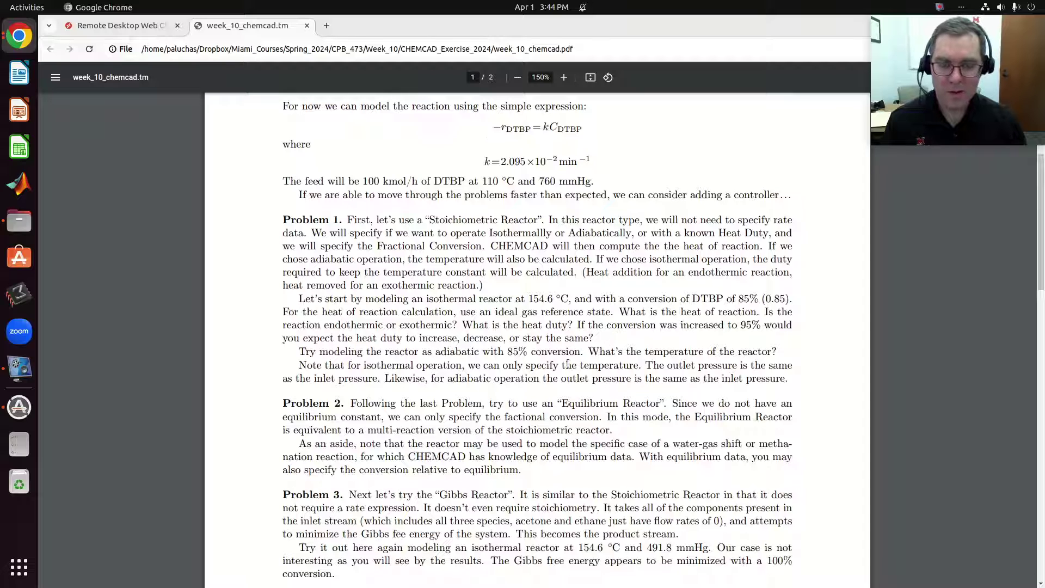
left_click(163, 25)
double_click(474, 313)
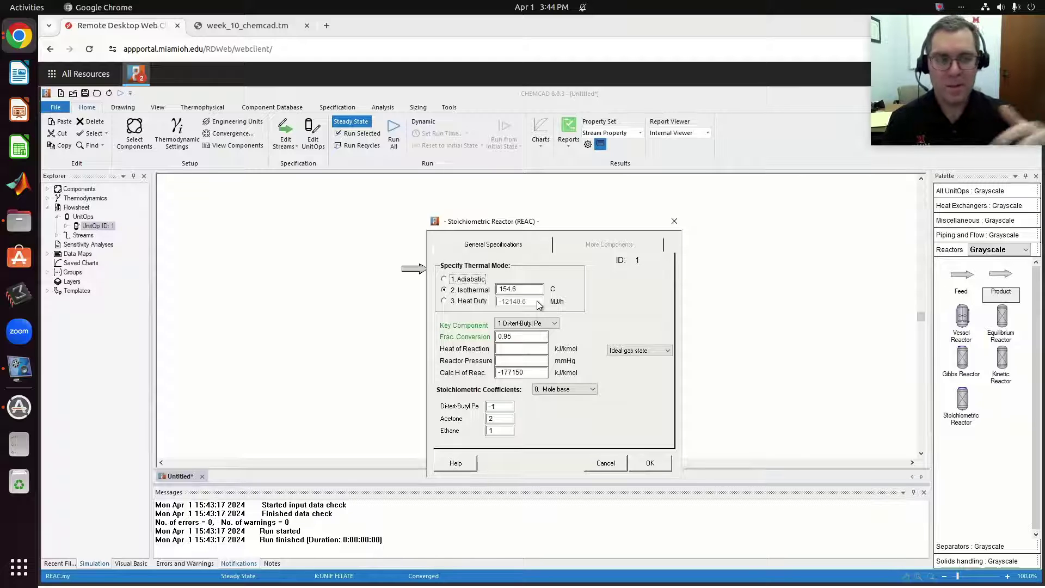
left_click(506, 335)
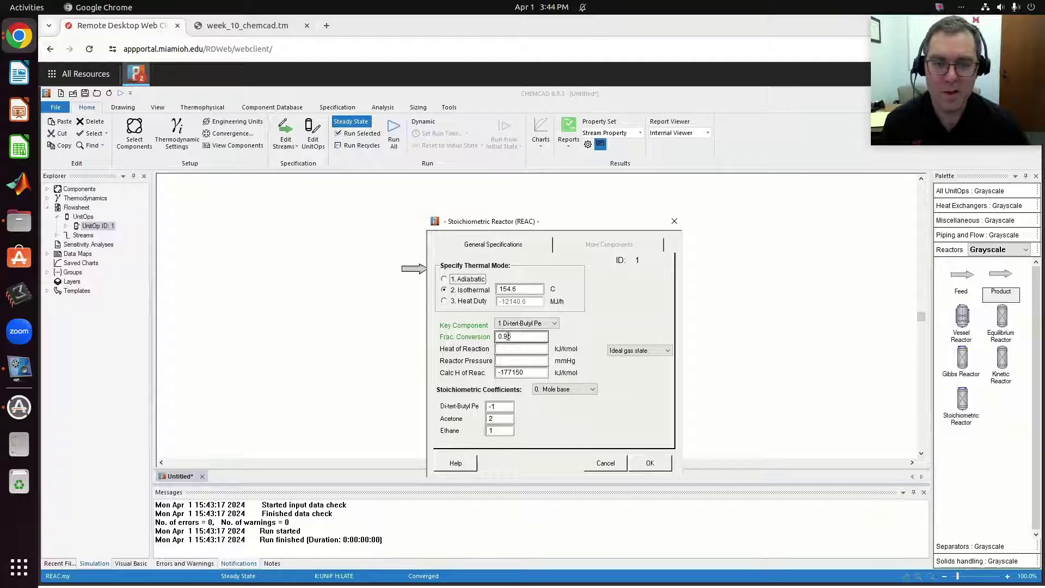
double_click(509, 335)
type("0.")
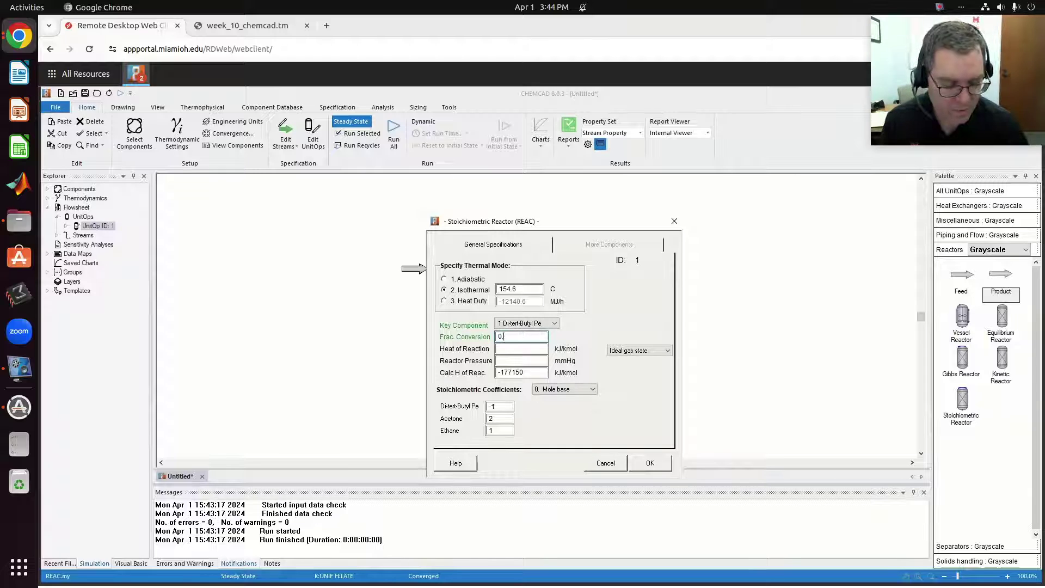
left_click(458, 280)
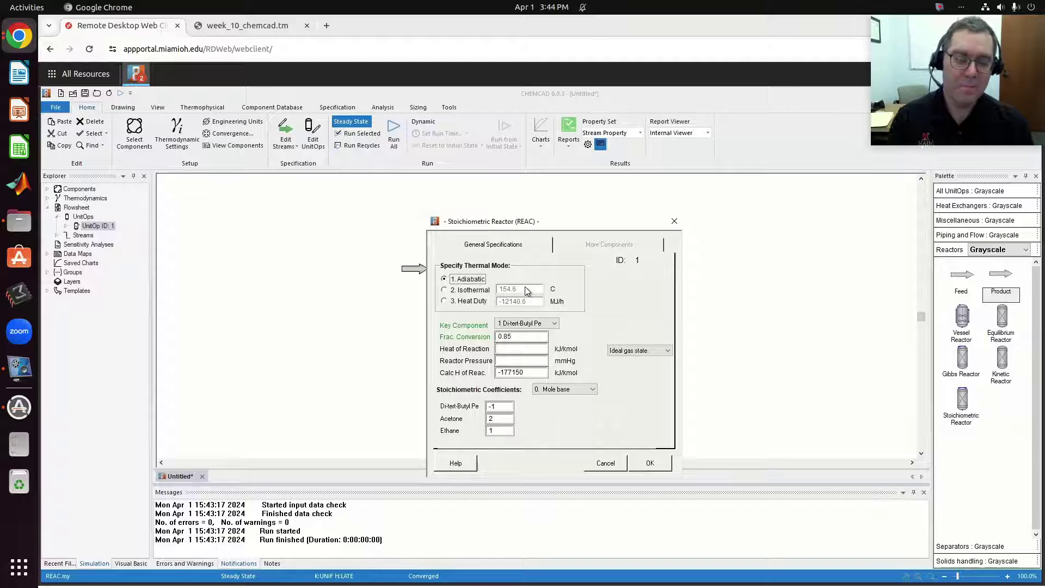
left_click(660, 463)
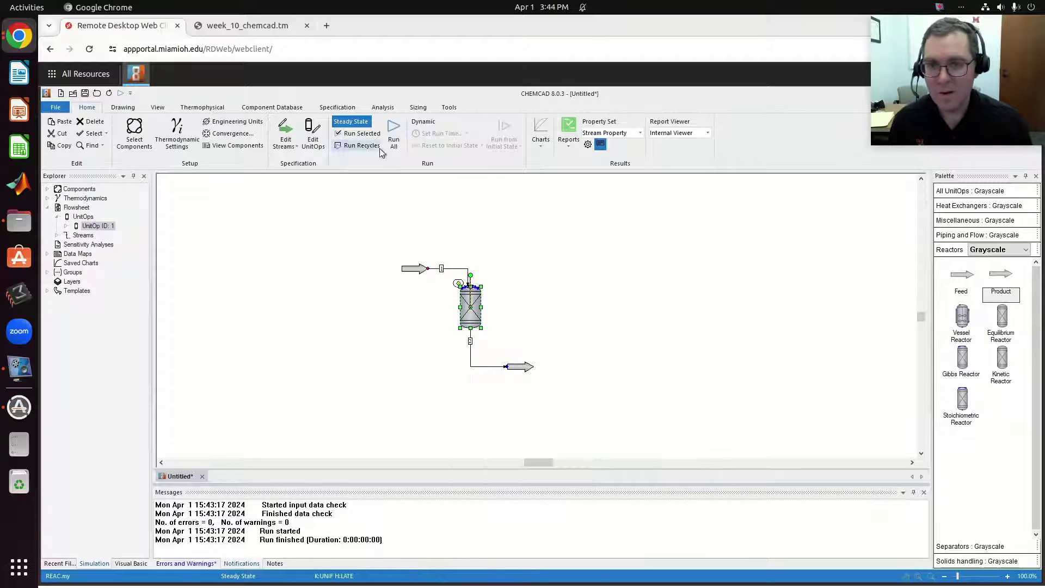
left_click(364, 136)
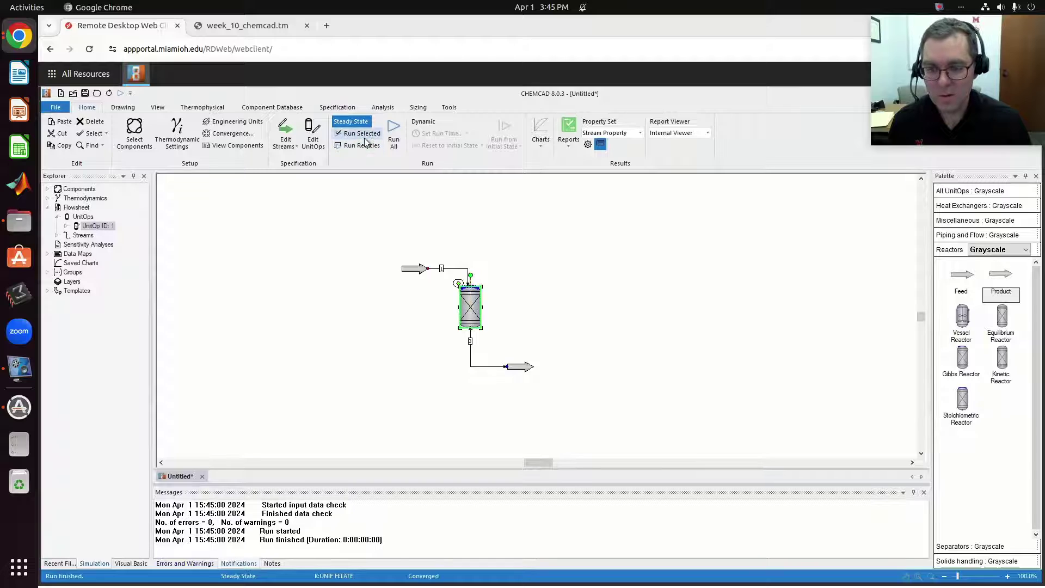
Examine the adiabatic reactor's calculated temperature and the product stream's conditions and component flows
double_click(473, 312)
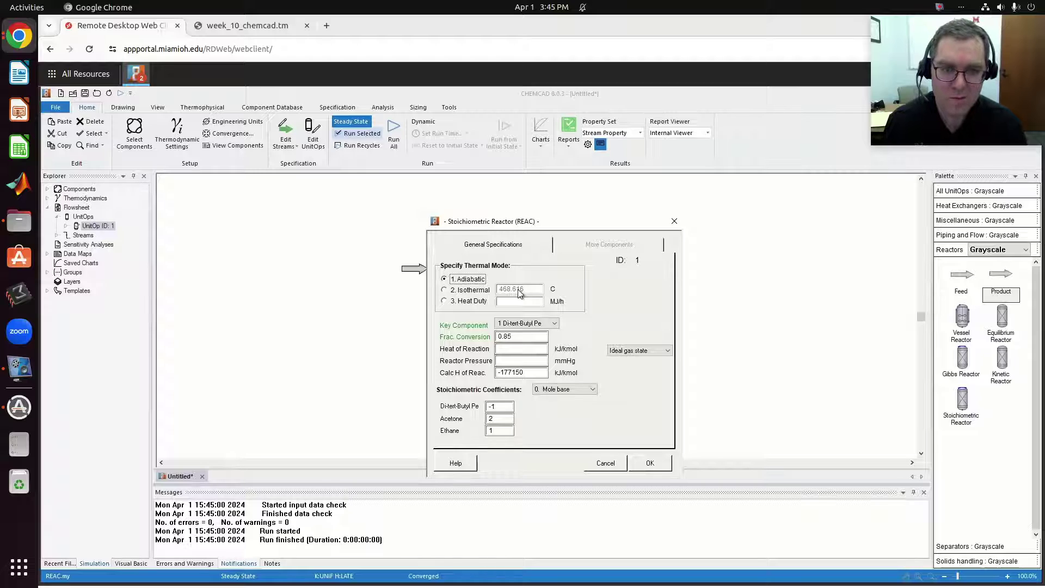
left_click(647, 468)
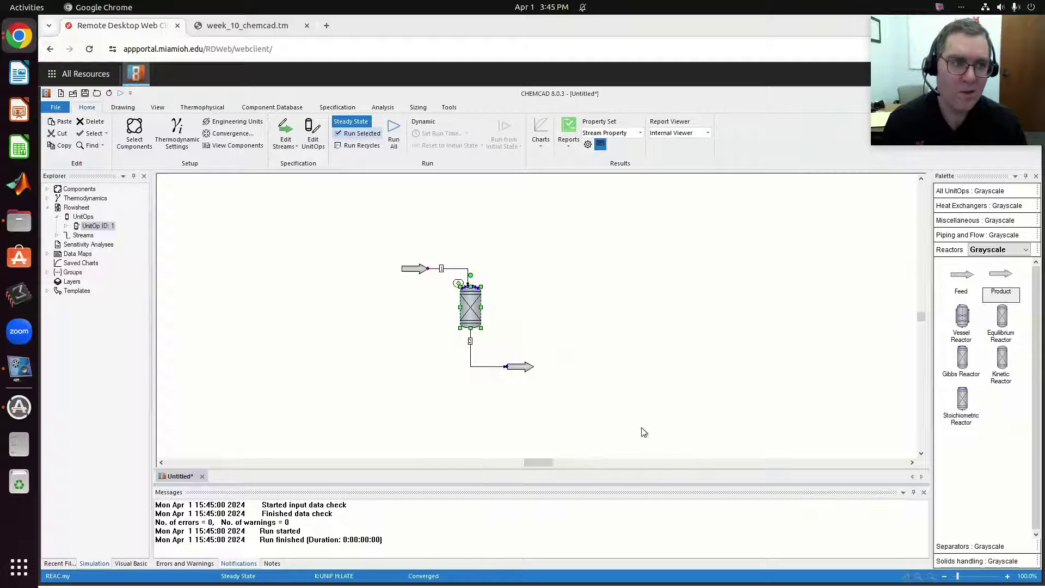
double_click(521, 367)
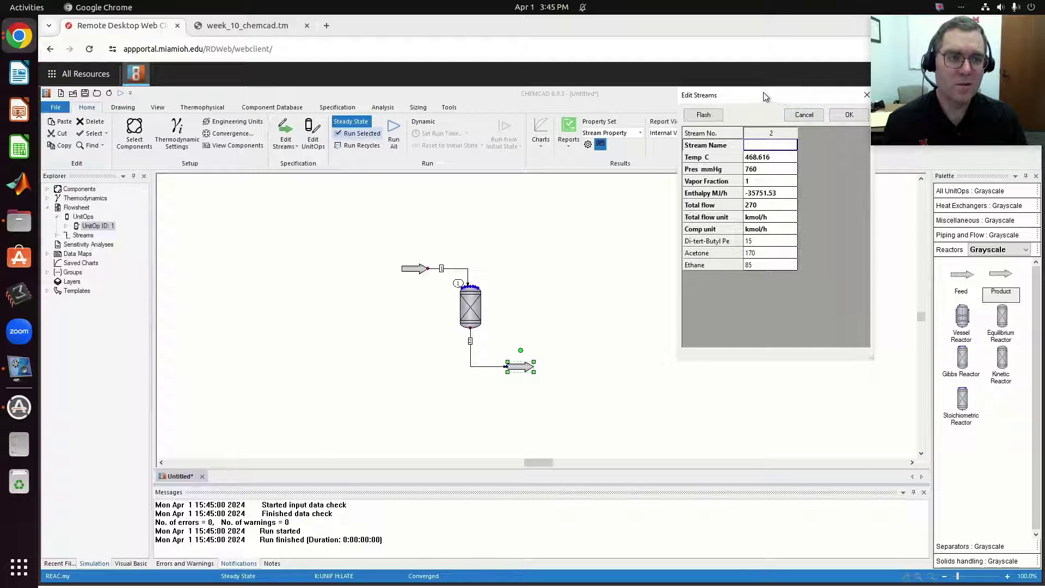
left_click_drag(763, 94, 727, 93)
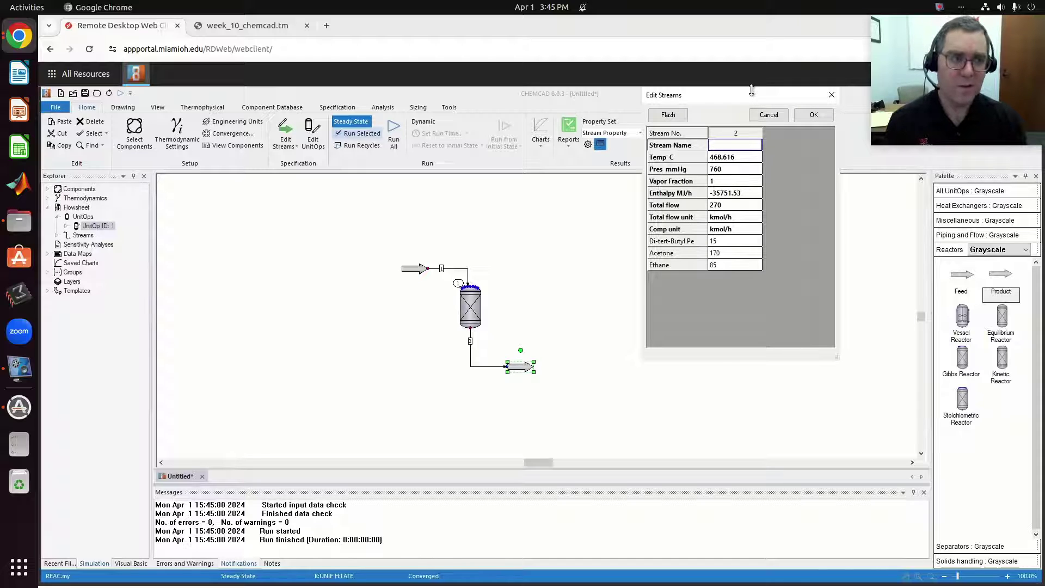
left_click(813, 115)
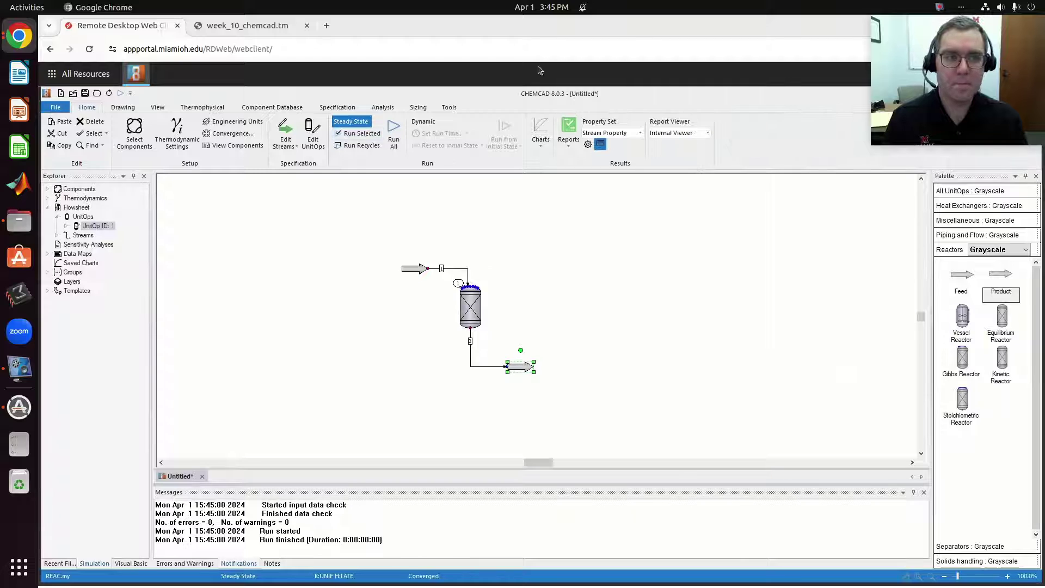
Check the feed conditions in the exercise PDF, set the reactor to isothermal operation at 110 C, and run the selected reactor
left_click(247, 26)
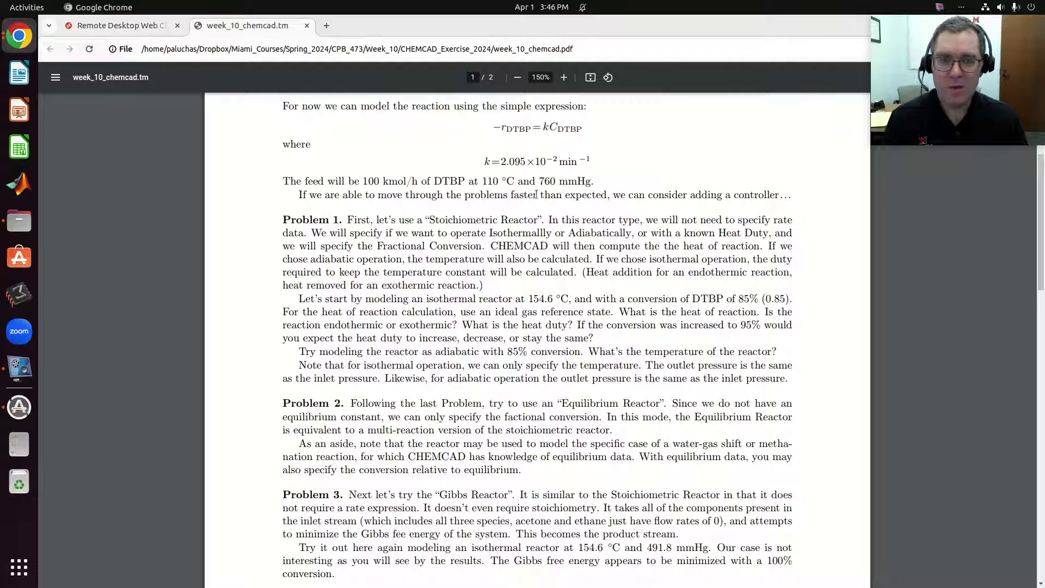
scroll(556, 229, "up", 3)
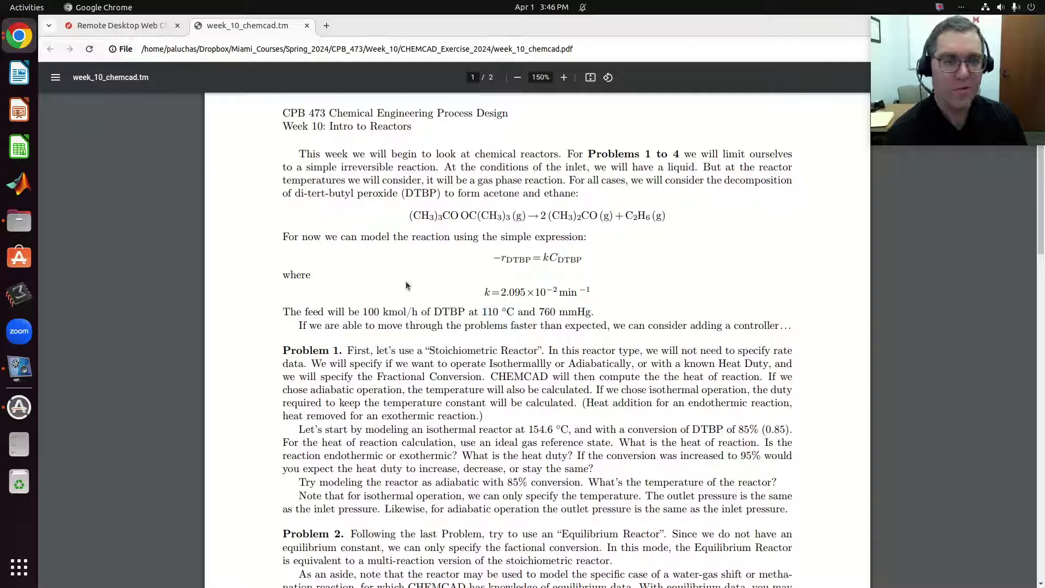
left_click(148, 29)
double_click(467, 306)
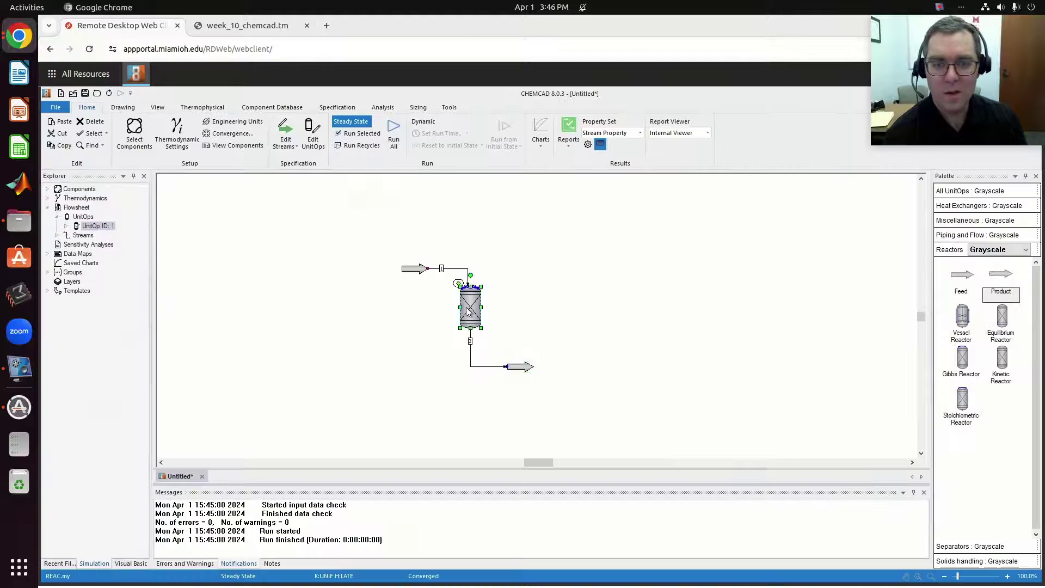
left_click(462, 289)
double_click(502, 289)
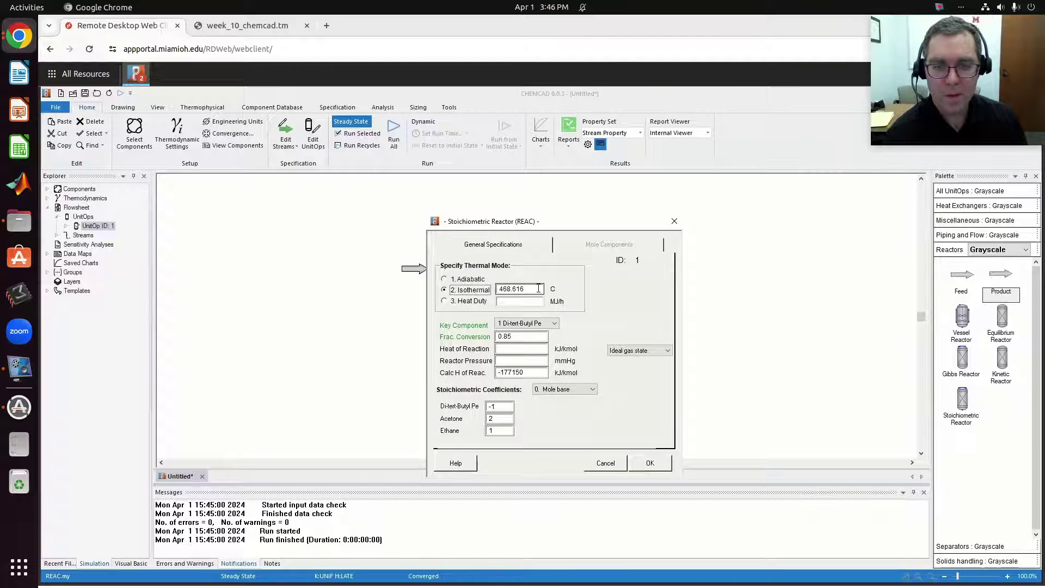
type("110")
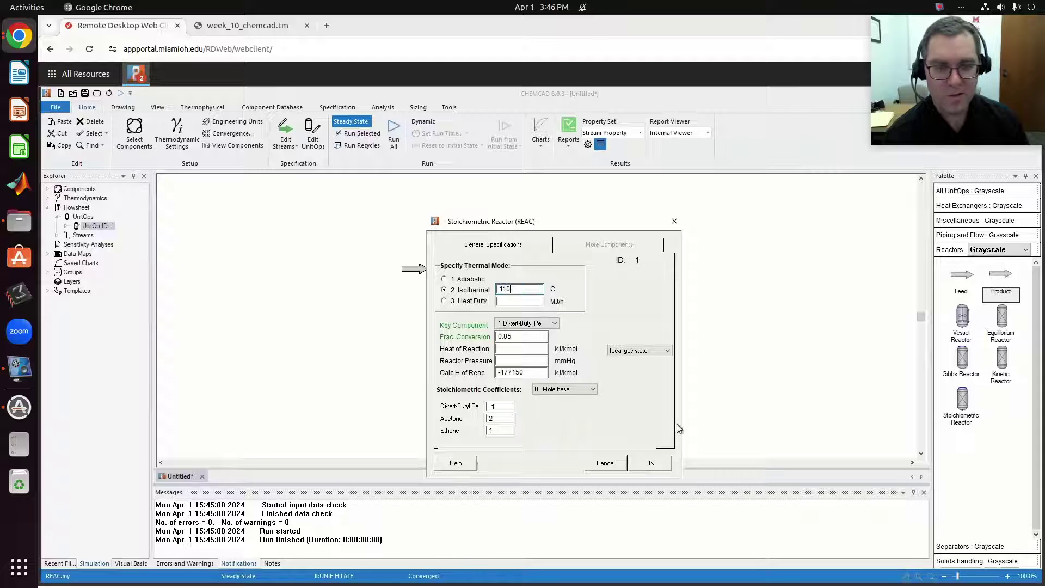
left_click(650, 463)
left_click(356, 139)
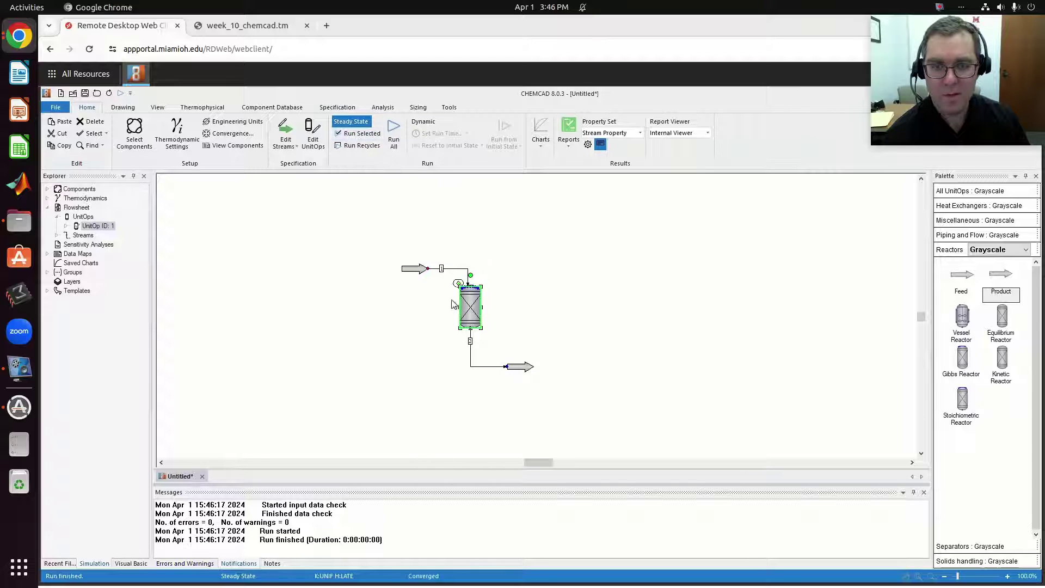
Compare the temperature, vapor fraction and enthalpy of the feed stream with those of the product stream
double_click(421, 269)
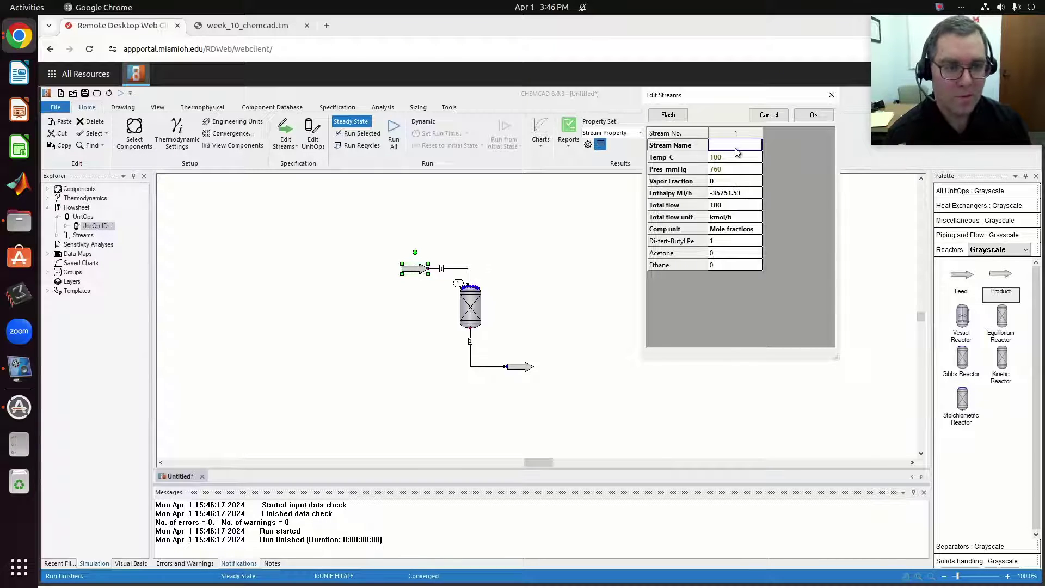
left_click(813, 115)
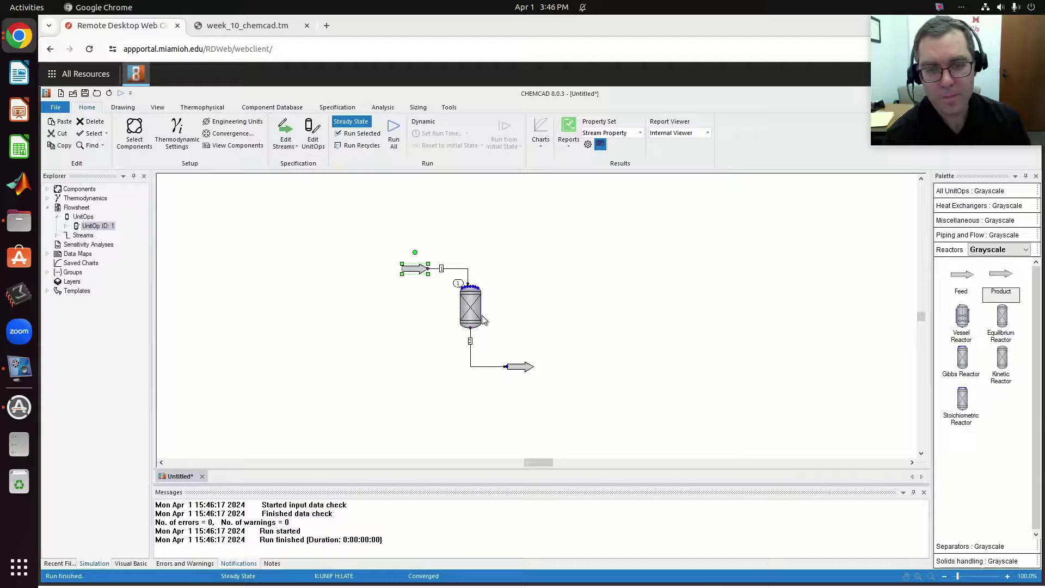
left_click(524, 368)
double_click(524, 368)
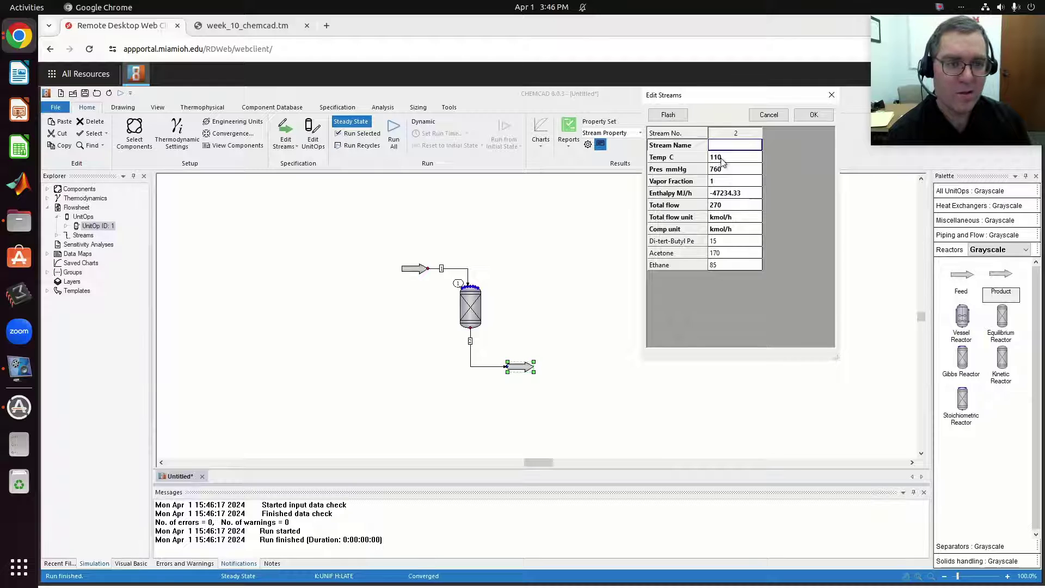
left_click(815, 115)
Correct the feed stream's temperature to 110 C, flash and accept the stream, and rerun the simulation
left_click(417, 275)
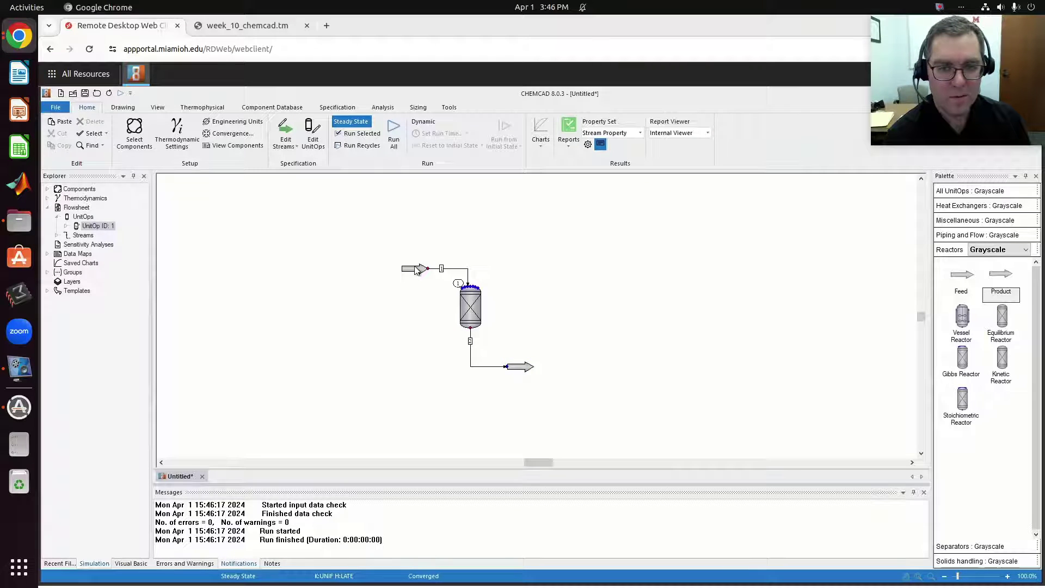
double_click(416, 270)
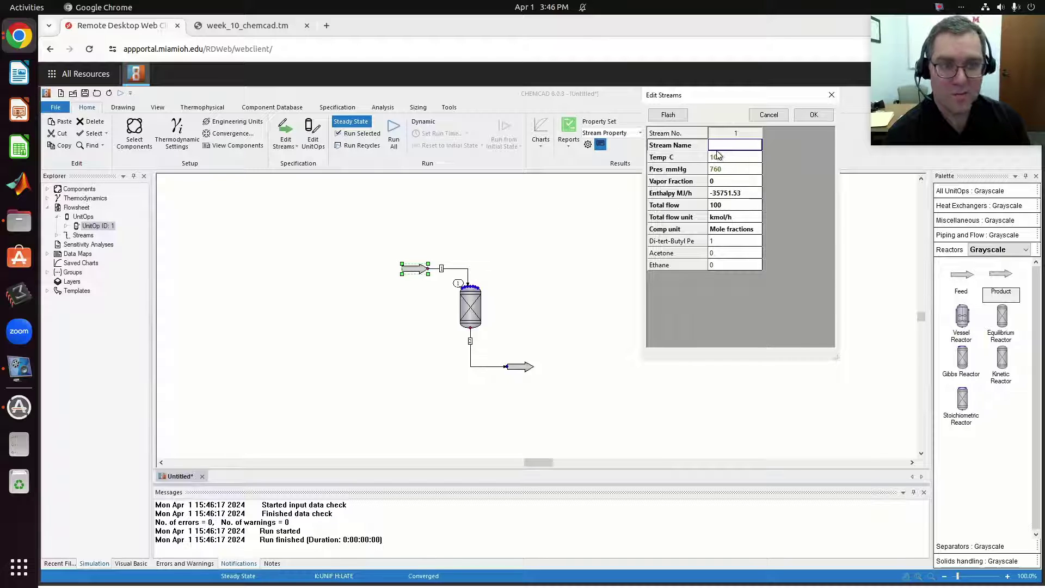
left_click(718, 156)
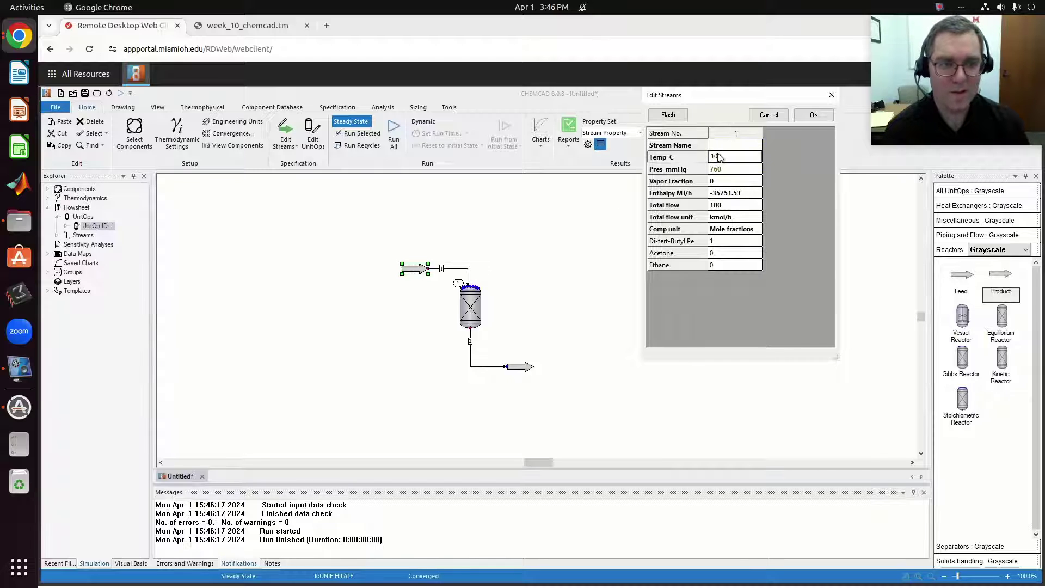
type("110")
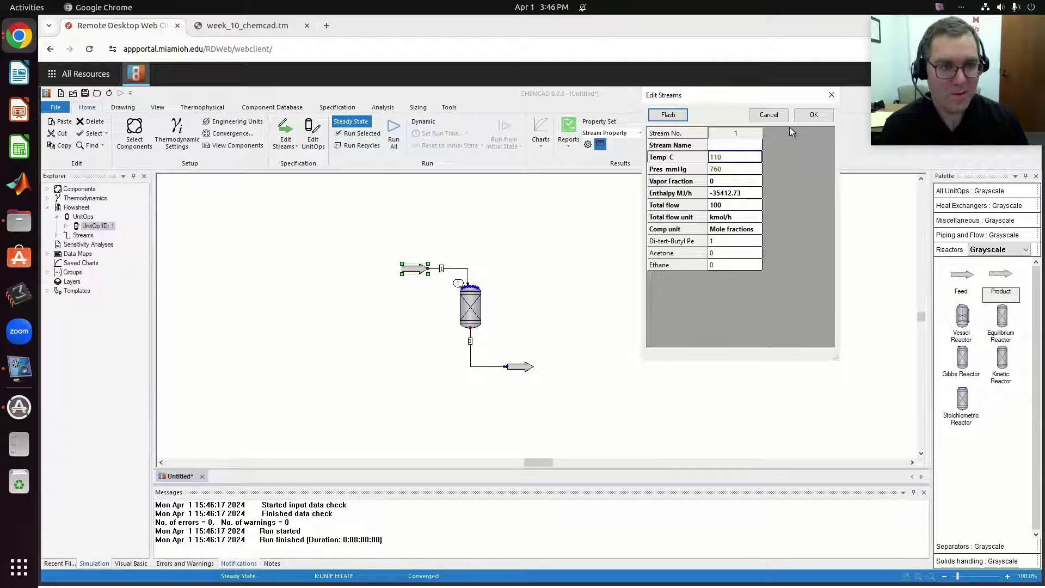
left_click(813, 115)
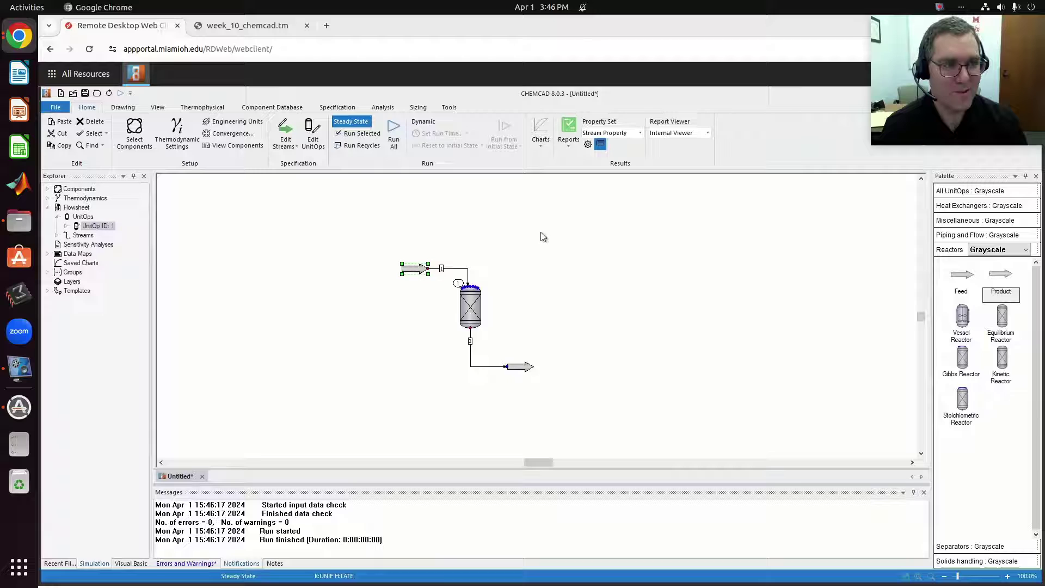
left_click(471, 304)
left_click(393, 134)
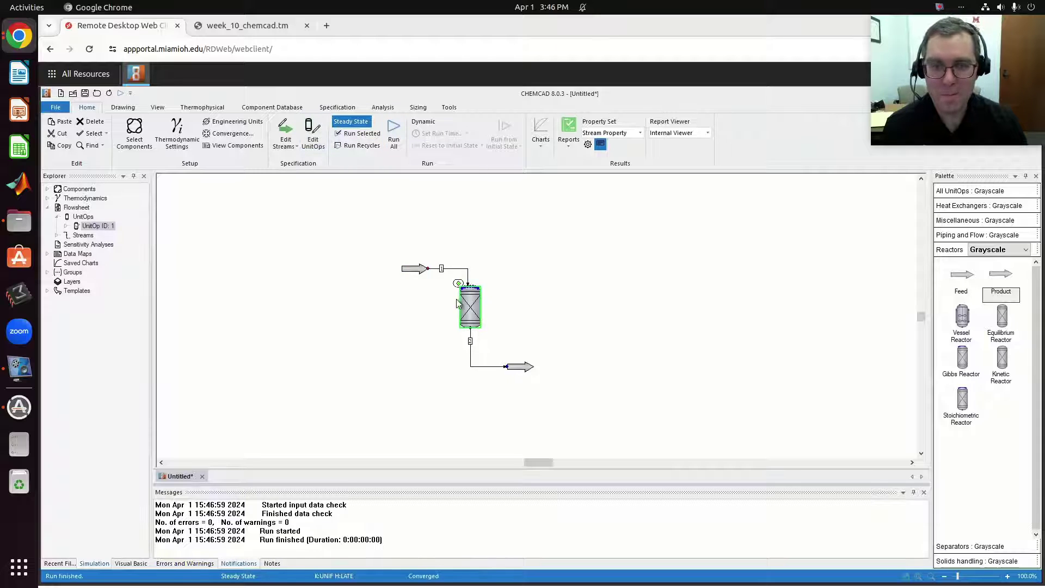
Review the recalculated feed and product streams, comparing their phase, enthalpy and component flows
double_click(413, 268)
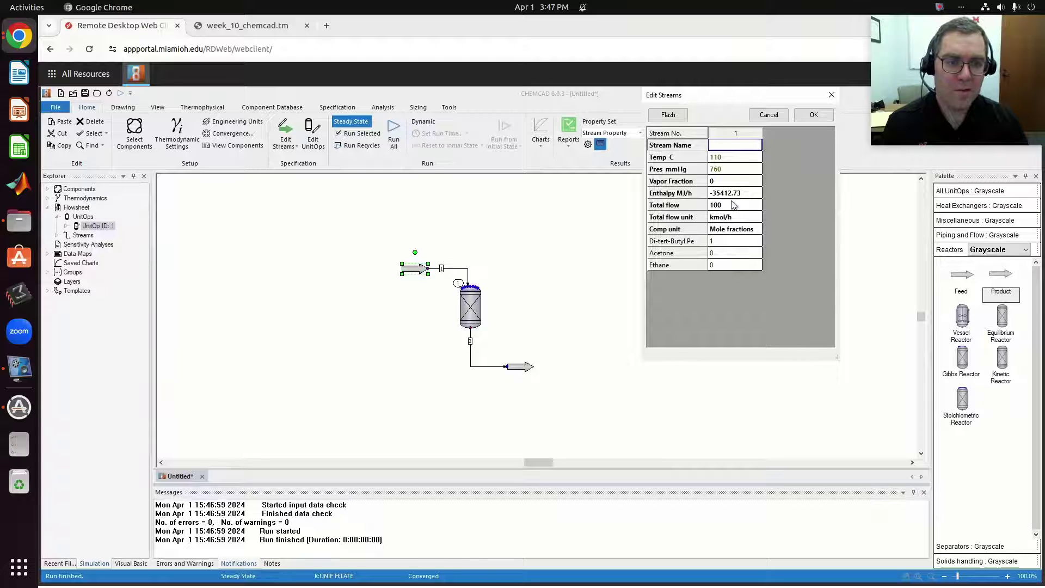
left_click(769, 115)
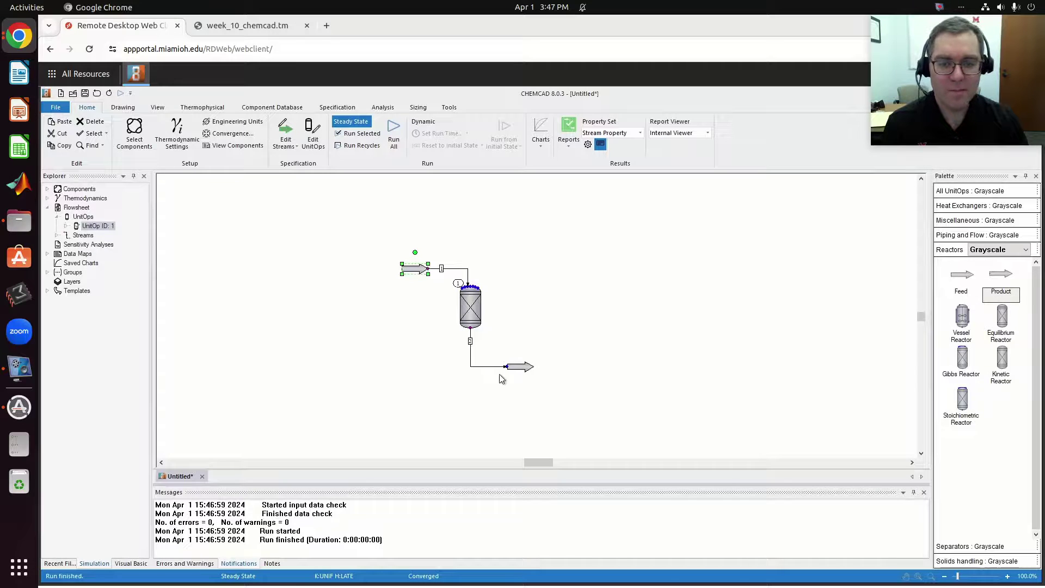
double_click(520, 366)
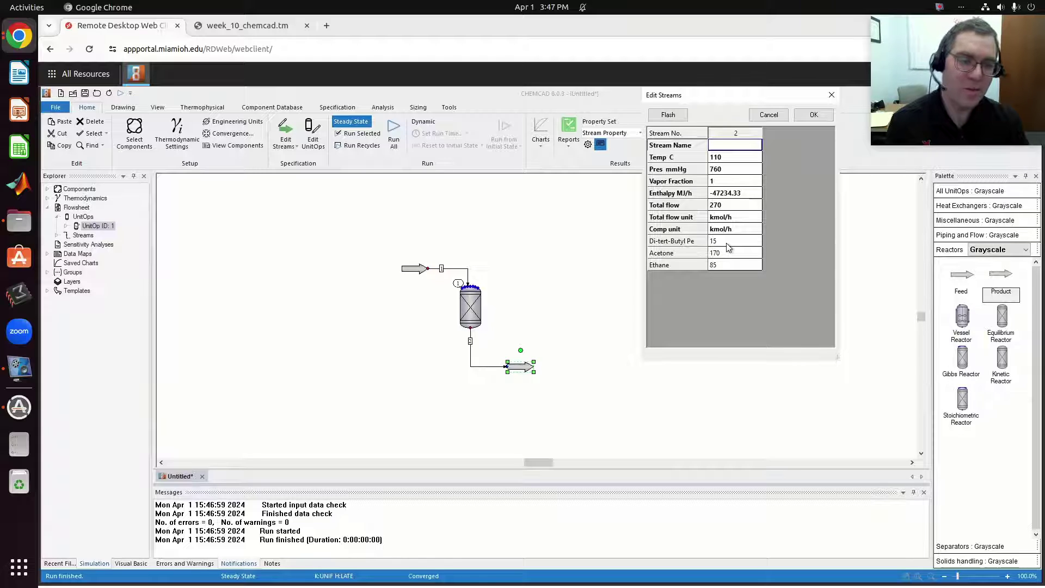
left_click(813, 116)
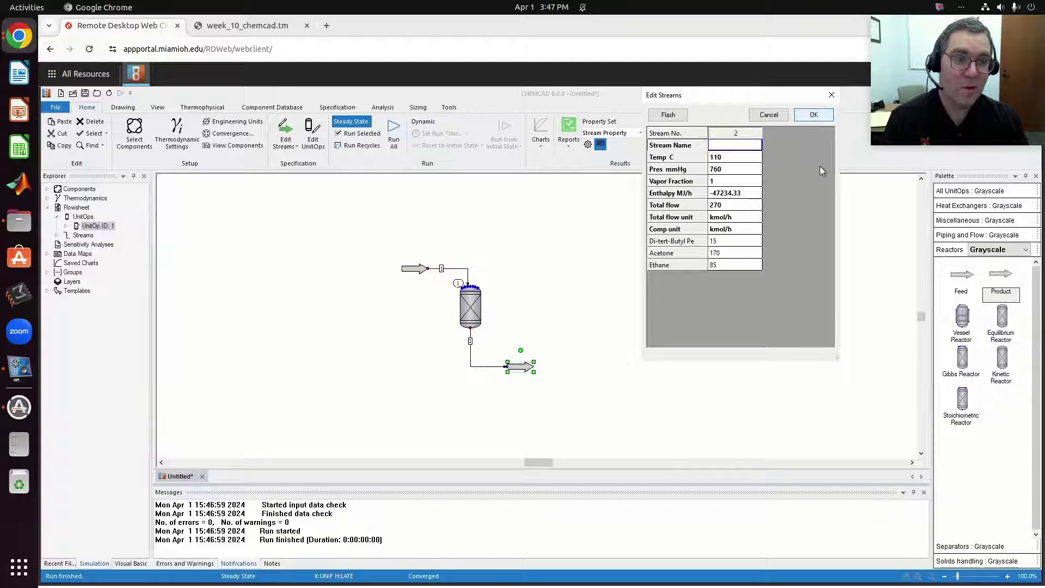
left_click(811, 115)
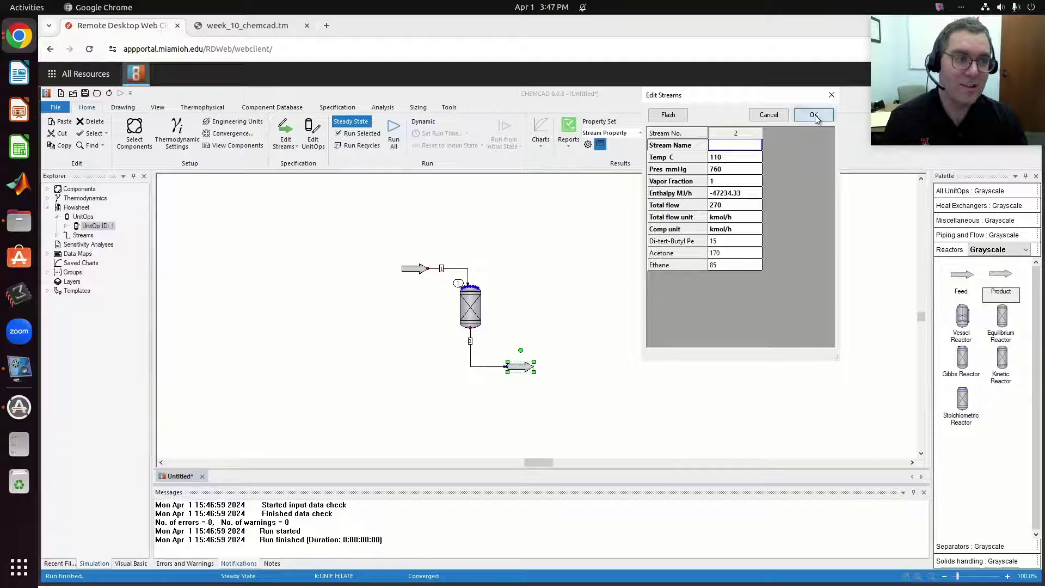
Check the reactor's heat duty for isothermal operation at 110 C against the reaction and feed conditions in the exercise PDF
double_click(472, 303)
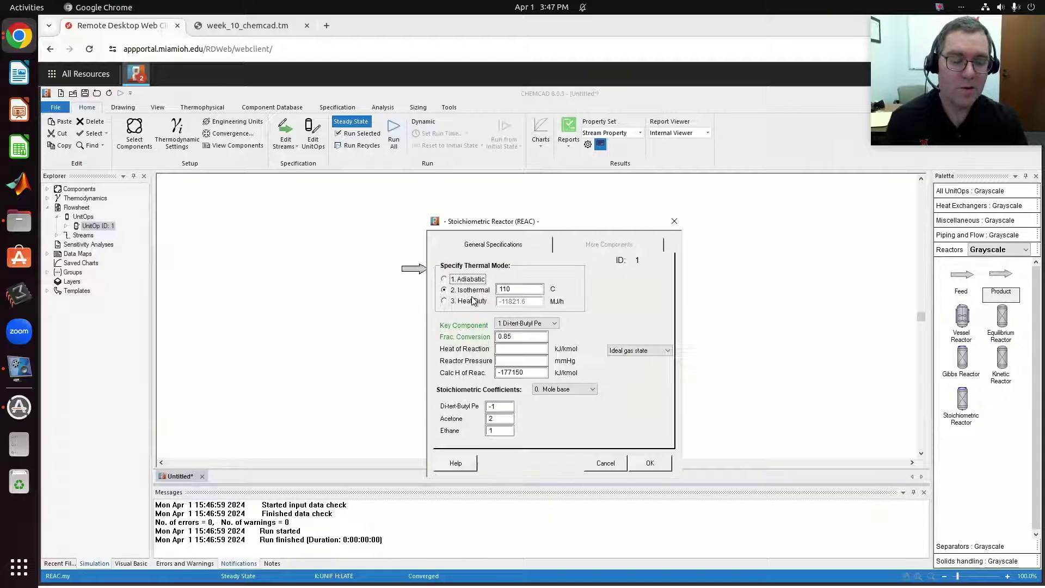
left_click(264, 26)
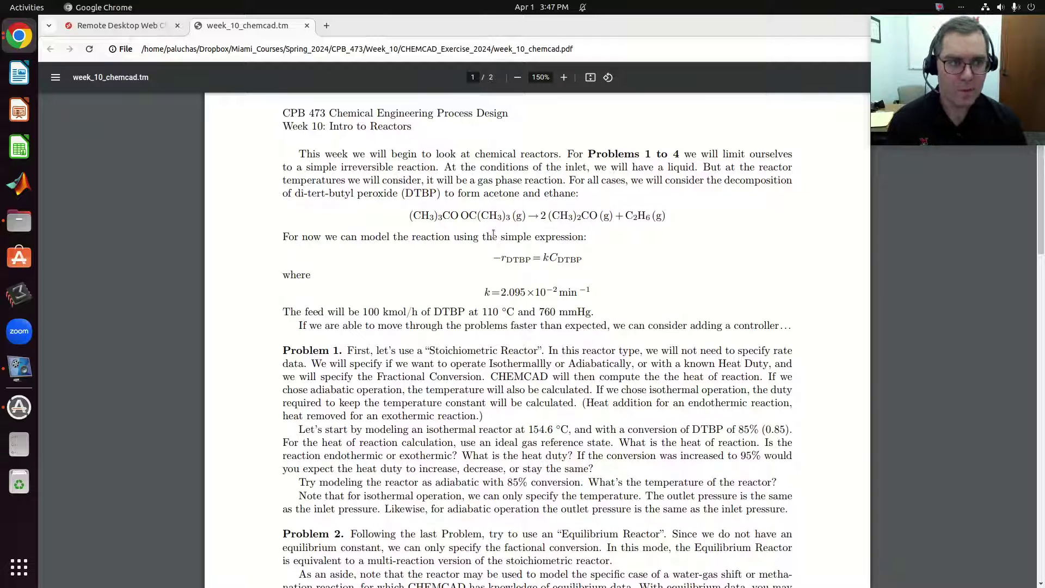
key("super+Page_Down")
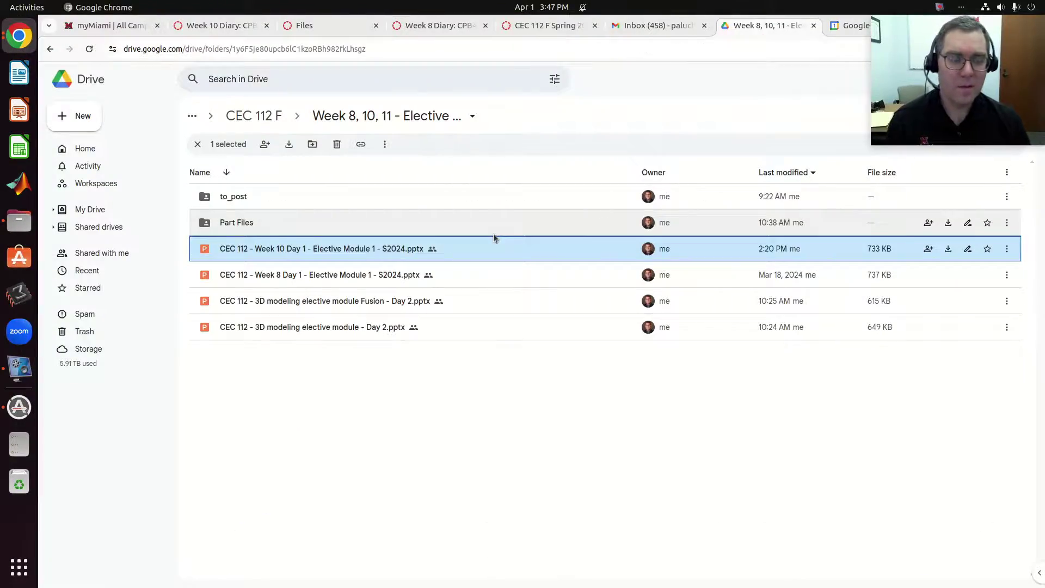
key("super+Page_Up")
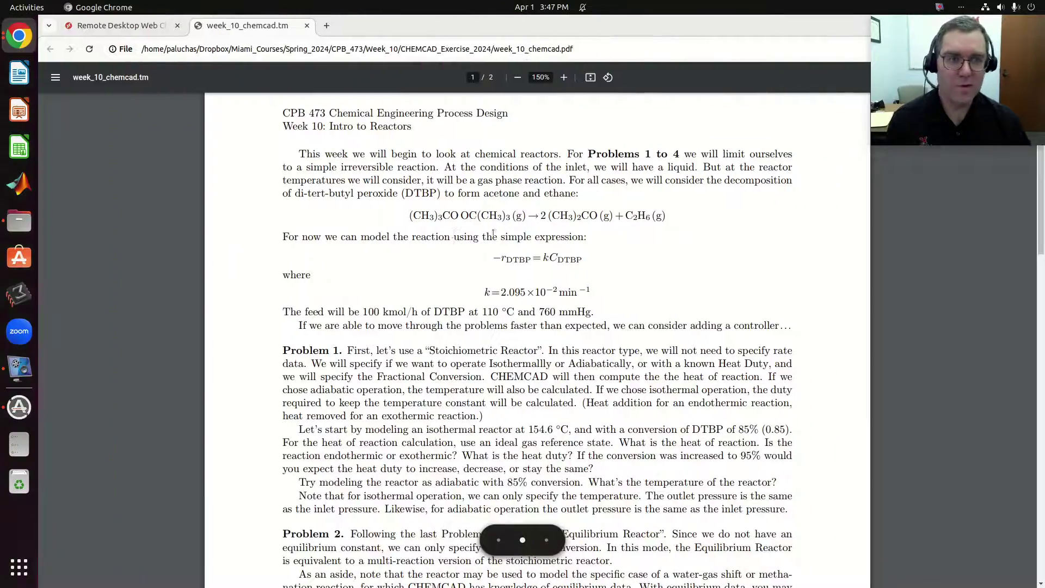
left_click(138, 30)
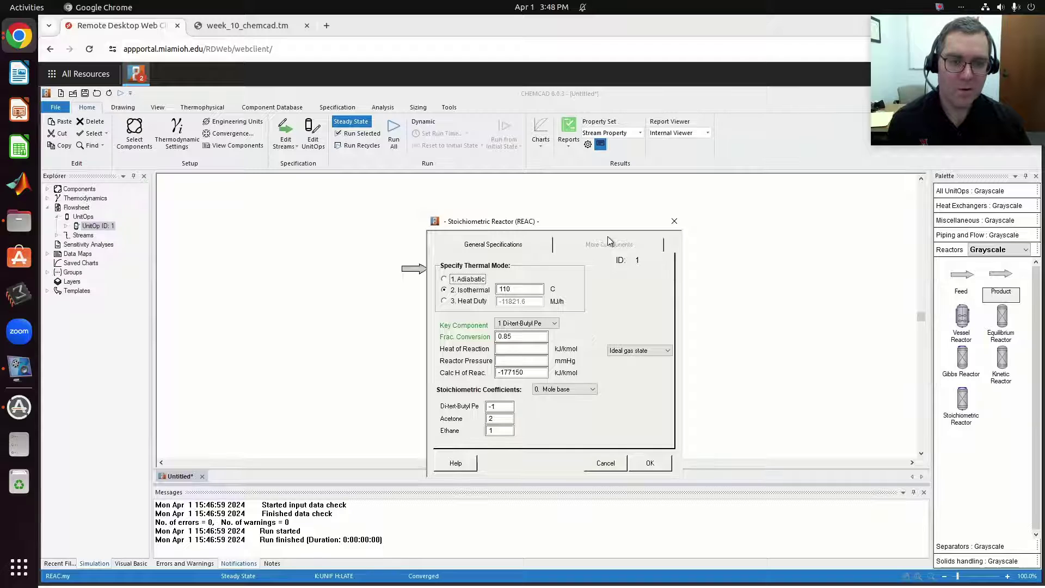